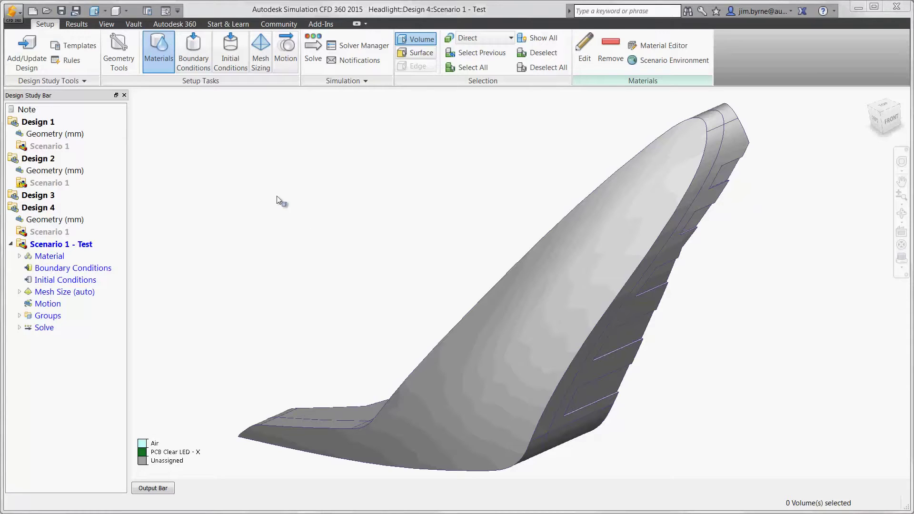
# Step: Check which CAD geometry file formats can be used to create a new design study, without creating one
pyautogui.click(35, 13)
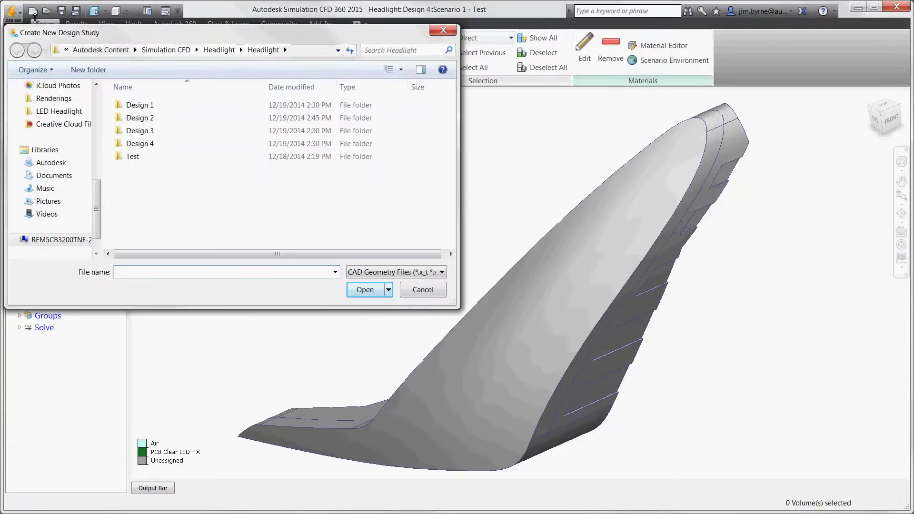
pyautogui.click(351, 273)
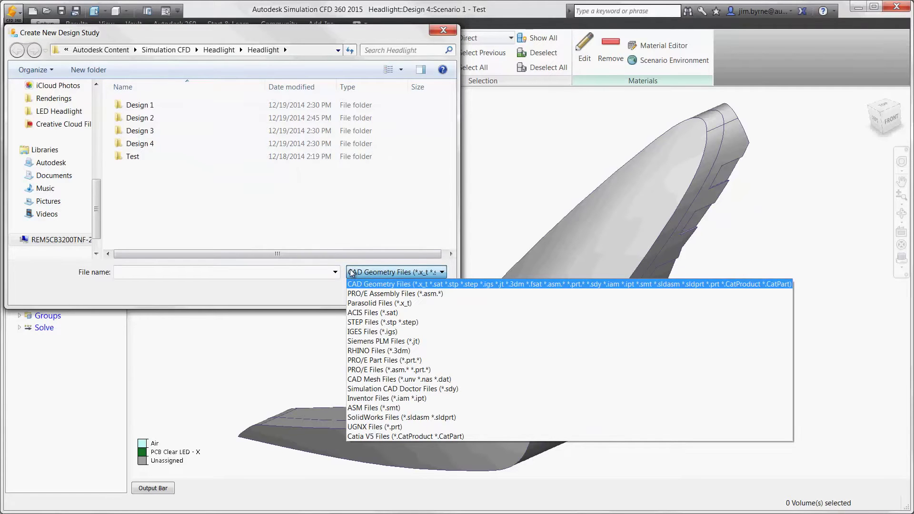
pyautogui.click(351, 273)
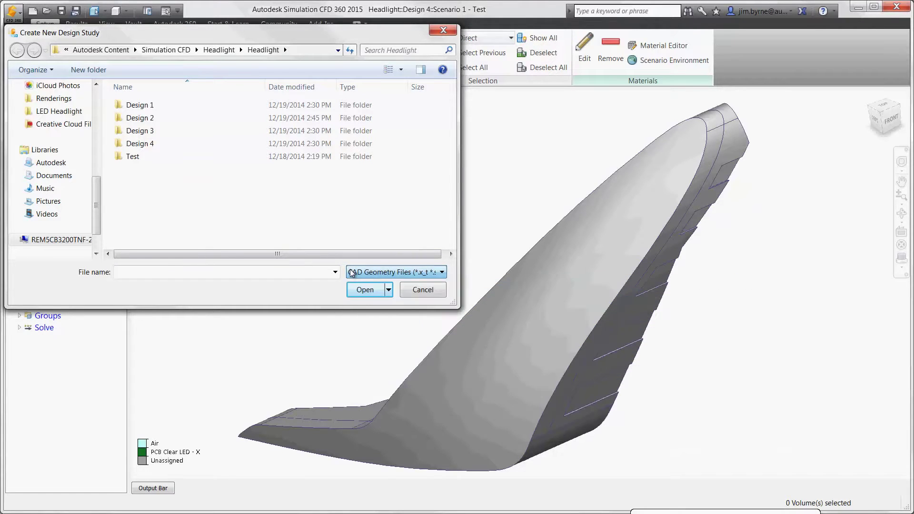
pyautogui.click(410, 287)
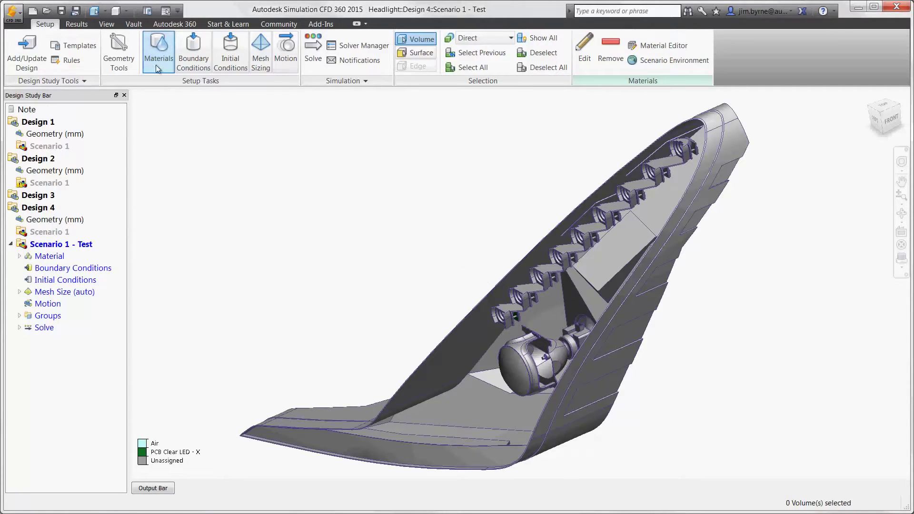
pyautogui.click(194, 69)
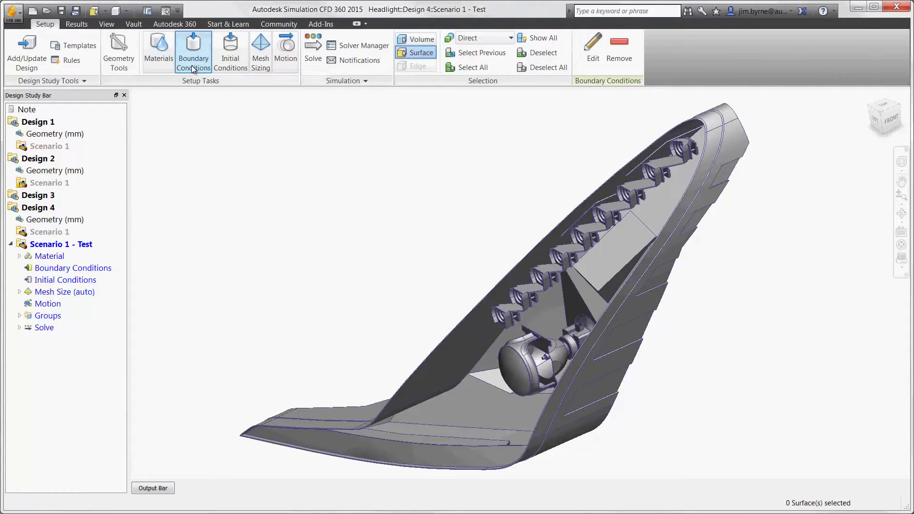
pyautogui.click(263, 67)
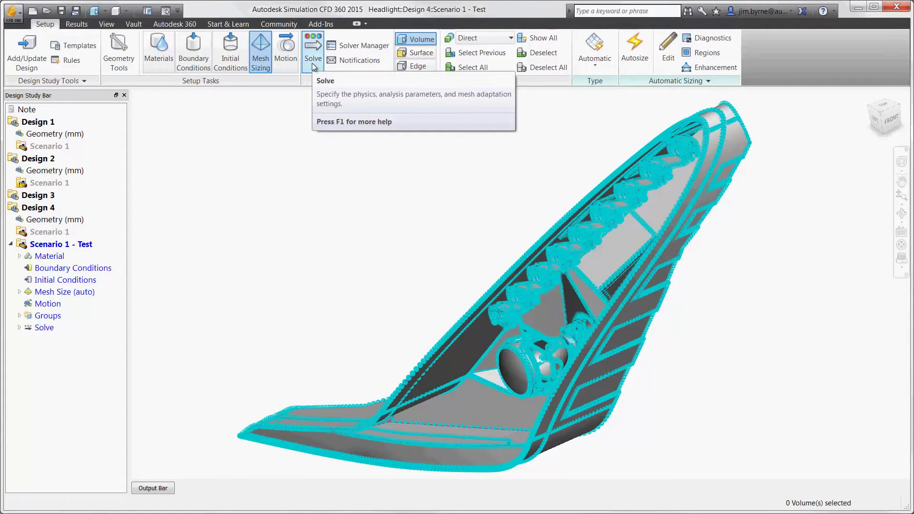
# Step: Hide the headlight's outer lens and assign the fluid material Air to the internal volume behind it
pyautogui.click(158, 52)
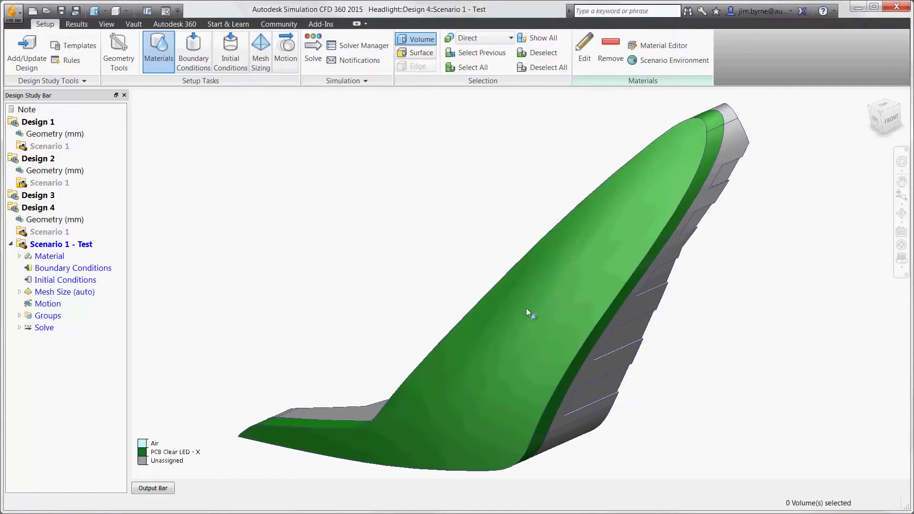
pyautogui.click(525, 310)
pyautogui.click(541, 292)
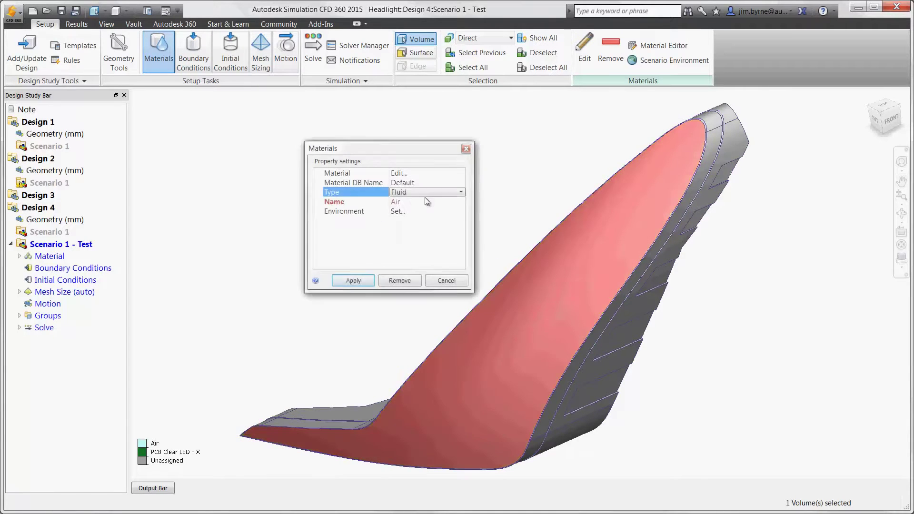
pyautogui.click(424, 200)
pyautogui.click(425, 200)
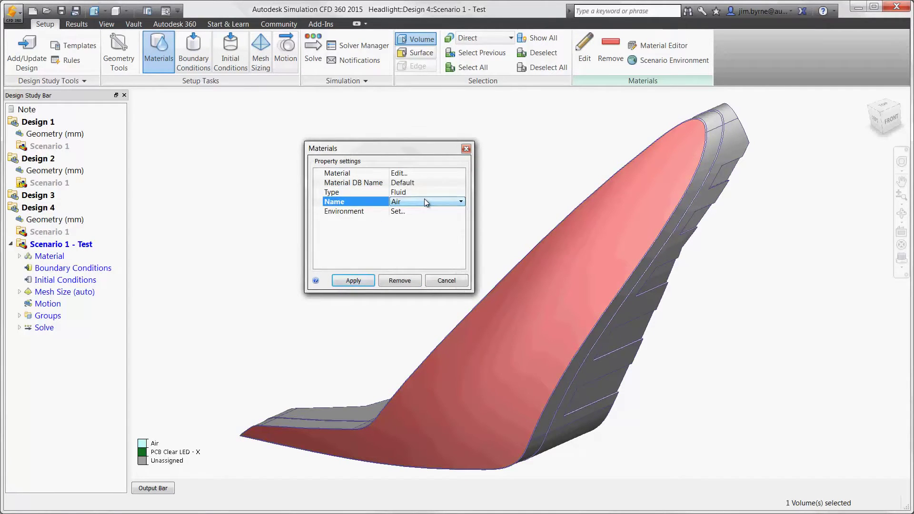
pyautogui.click(358, 282)
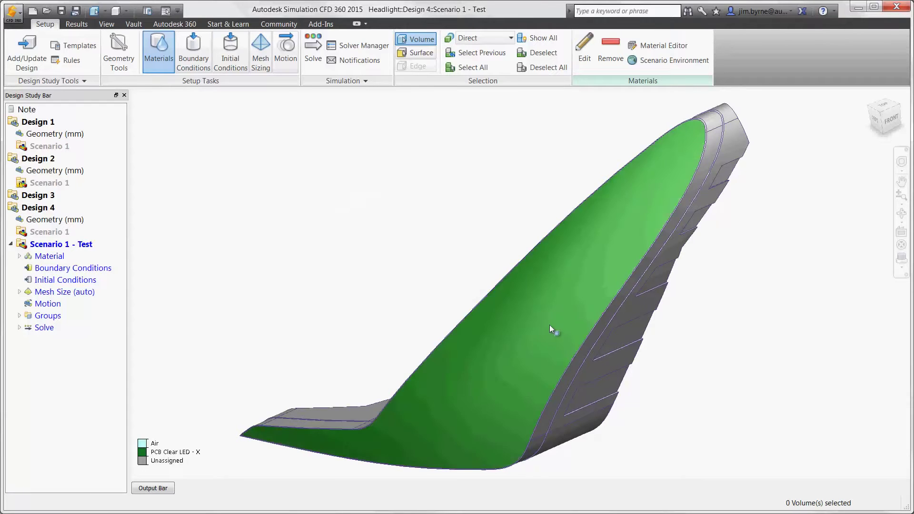
# Step: Hide the air volume and assign the solid material ABS (Polycarbonate) to the headlight housing
pyautogui.keyDown('ctrl'); pyautogui.middleClick(549, 325); pyautogui.keyUp('ctrl')
pyautogui.keyDown('ctrl'); pyautogui.middleClick(510, 296); pyautogui.keyUp('ctrl')
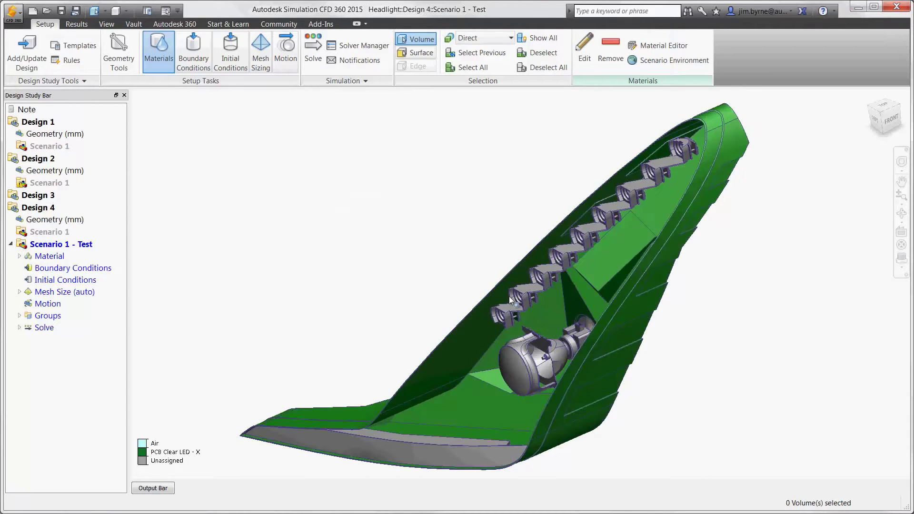
pyautogui.scroll(5, 509, 296)
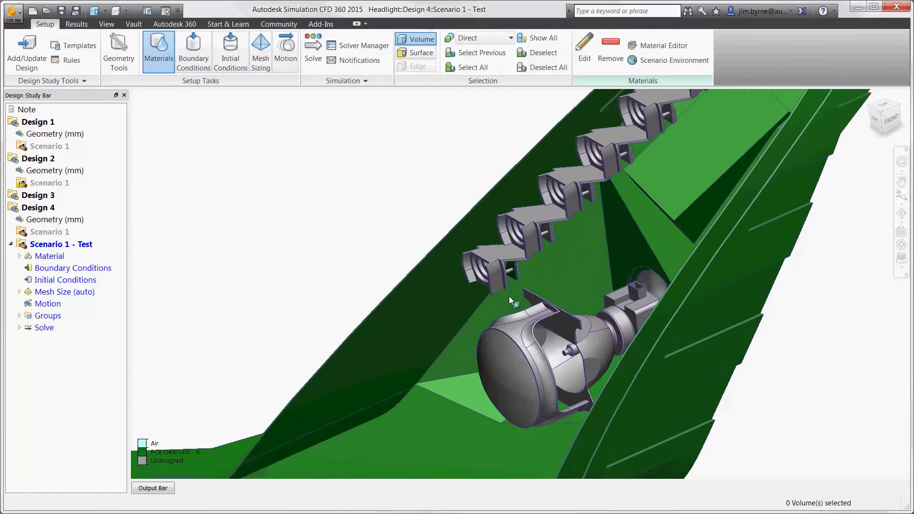
pyautogui.click(344, 274)
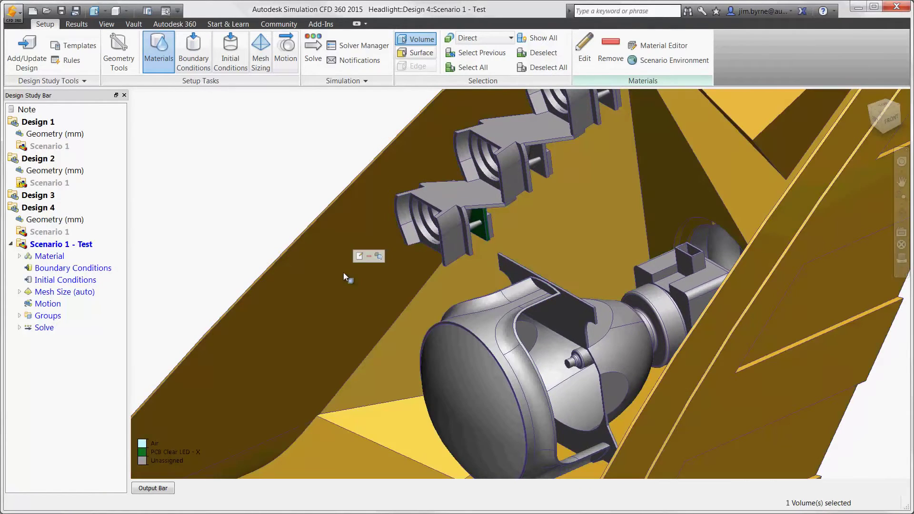
pyautogui.click(359, 257)
pyautogui.click(523, 355)
pyautogui.click(505, 374)
pyautogui.click(524, 364)
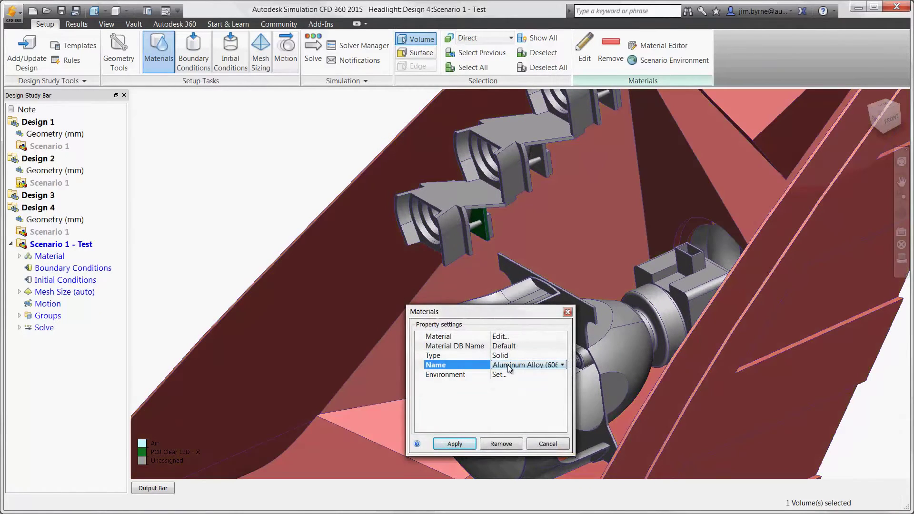
pyautogui.click(507, 365)
pyautogui.click(501, 413)
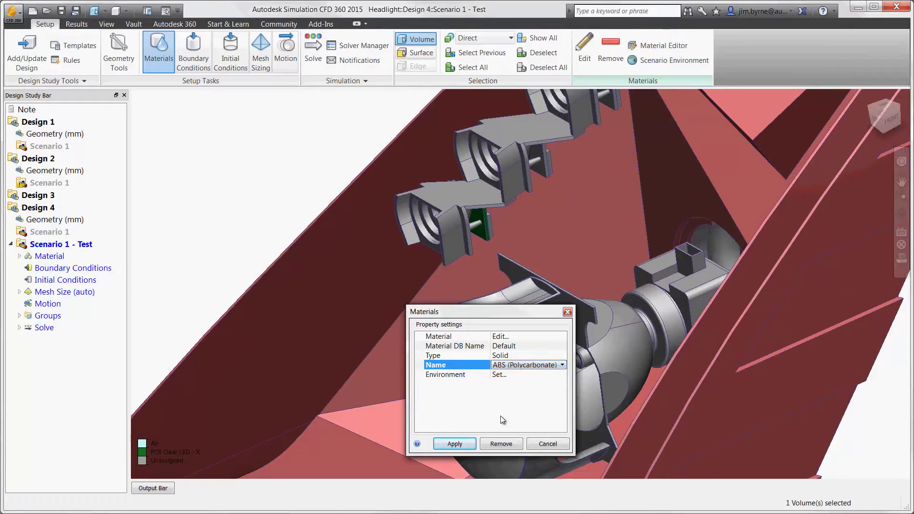
pyautogui.click(466, 444)
# Step: Assign the solid material Glass to the round projector lens, reviewing its emissivity and transmissivity in the Material Editor
pyautogui.click(476, 430)
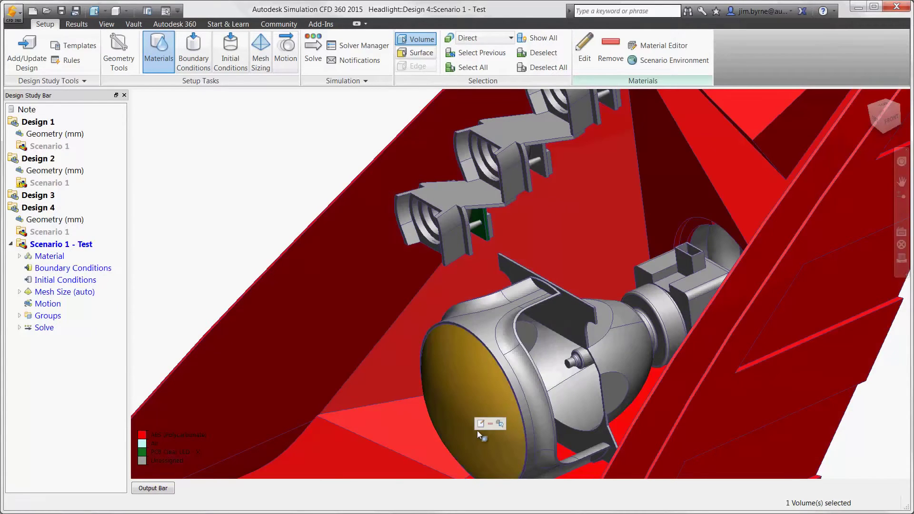
pyautogui.click(387, 321)
pyautogui.scroll(-6, 354, 350)
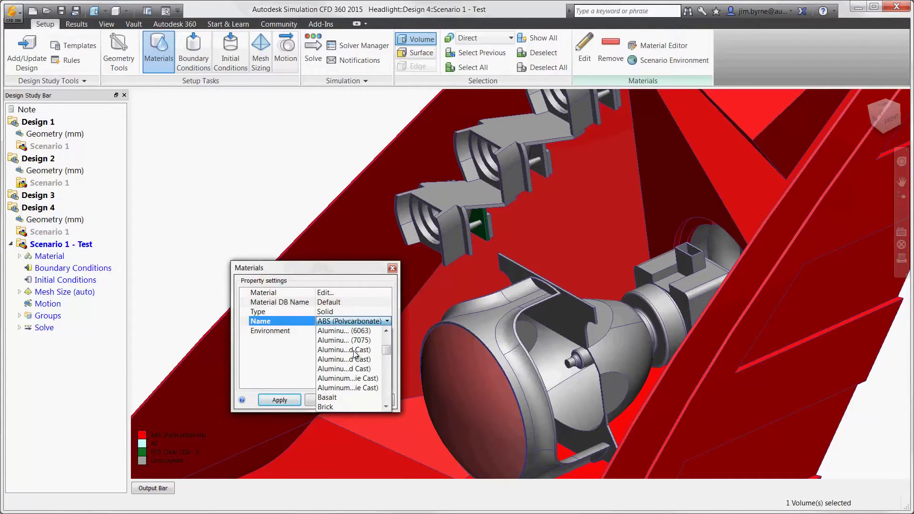
pyautogui.click(353, 350)
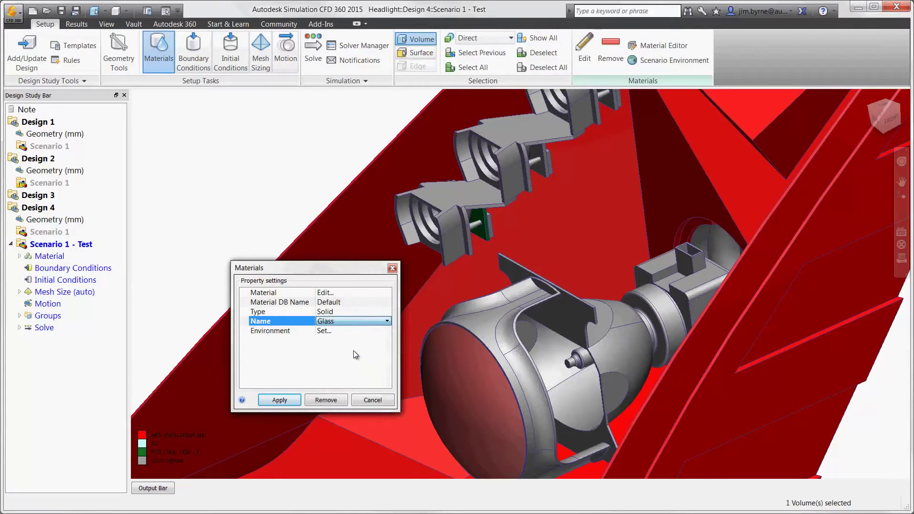
pyautogui.click(339, 296)
pyautogui.click(342, 376)
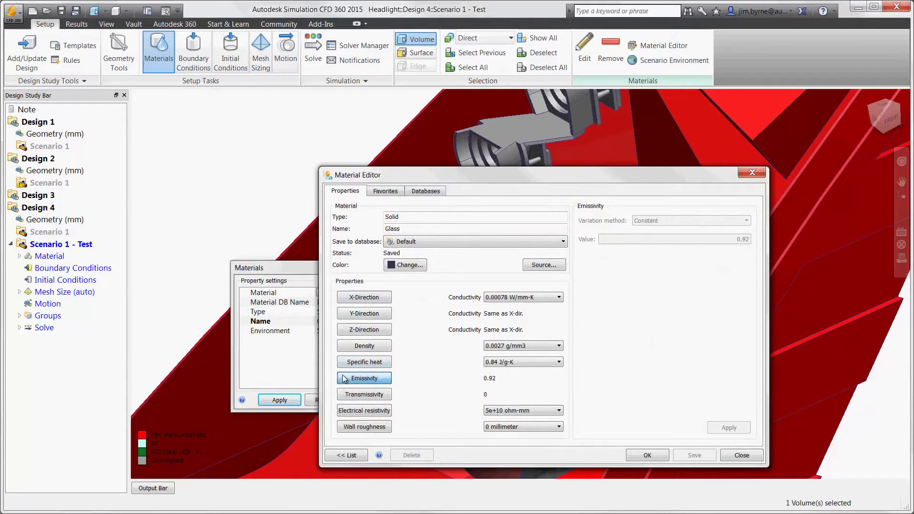
pyautogui.click(341, 396)
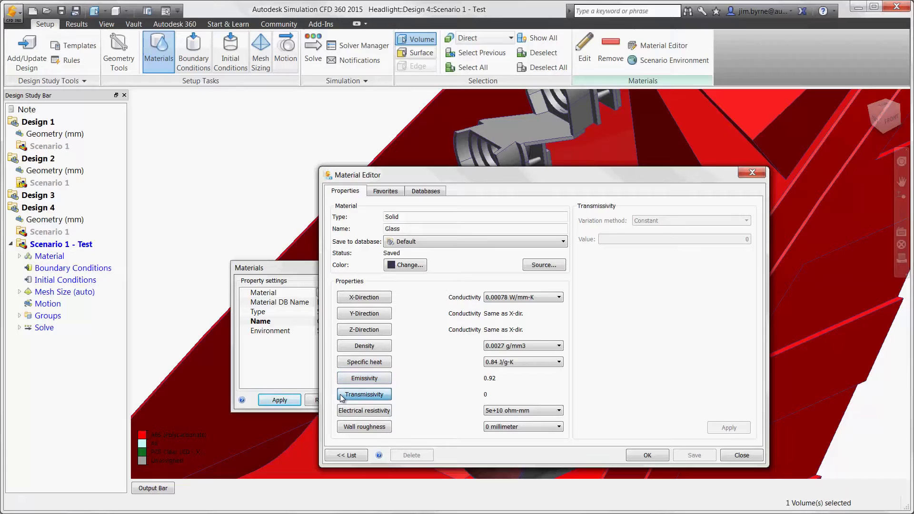
pyautogui.click(633, 456)
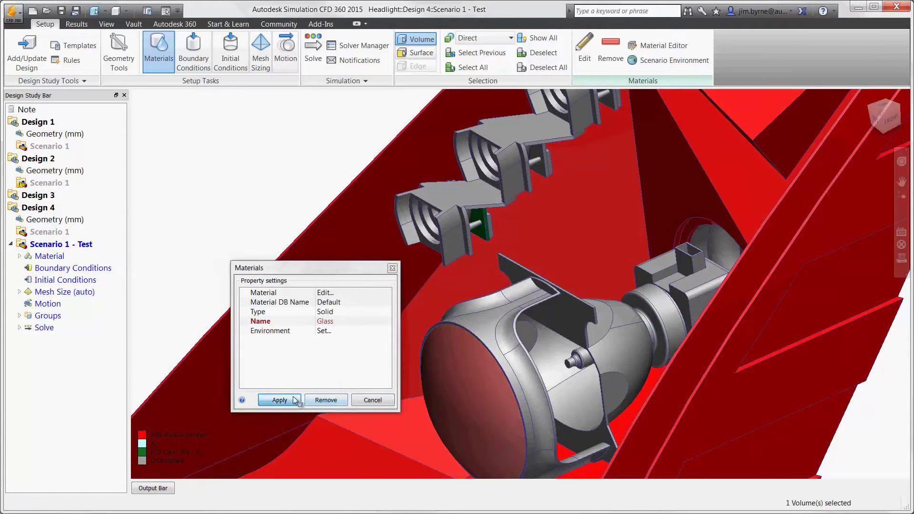
pyautogui.click(294, 400)
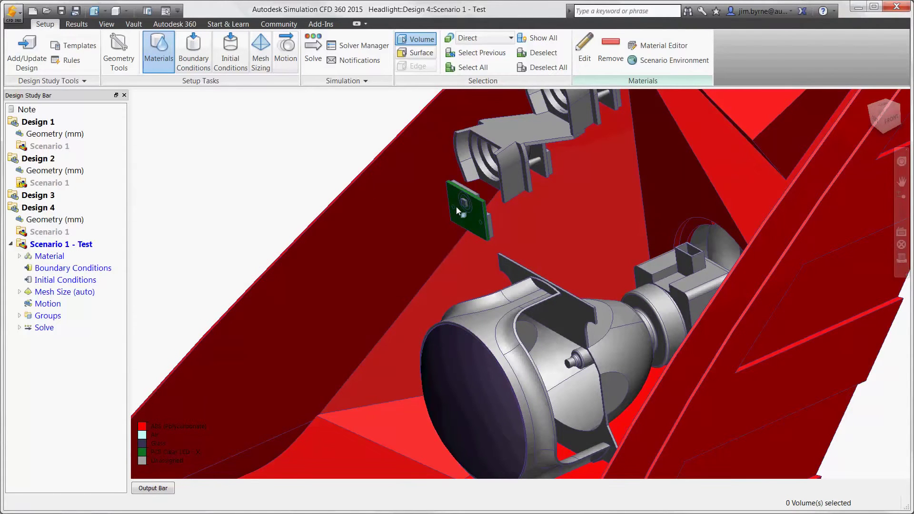
# Step: Set the material of the exposed LED chip on the lowest circuit board to LED Device, Nichia NC9x153M
pyautogui.click(465, 202)
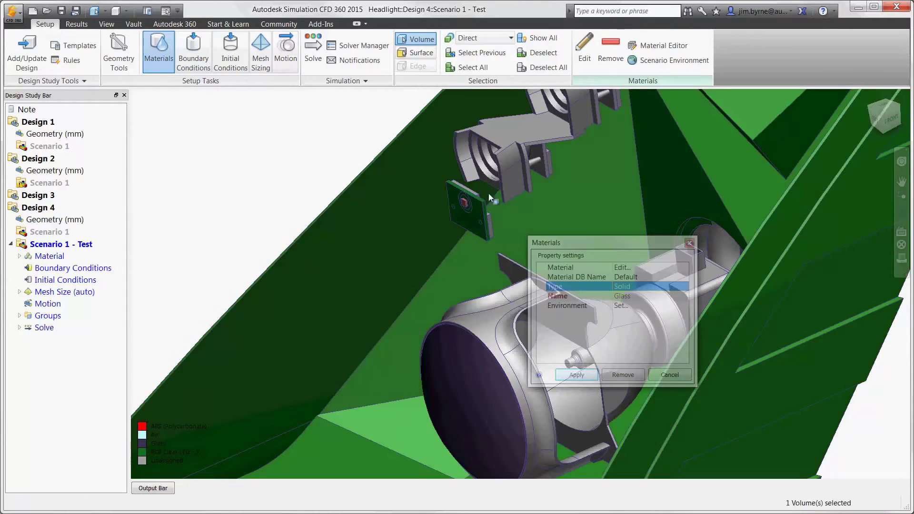
pyautogui.click(629, 288)
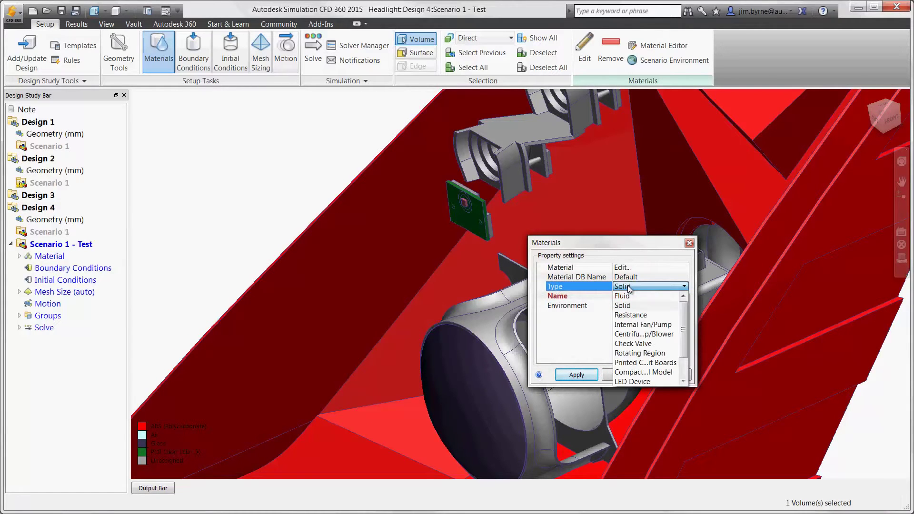
pyautogui.click(632, 381)
pyautogui.click(679, 297)
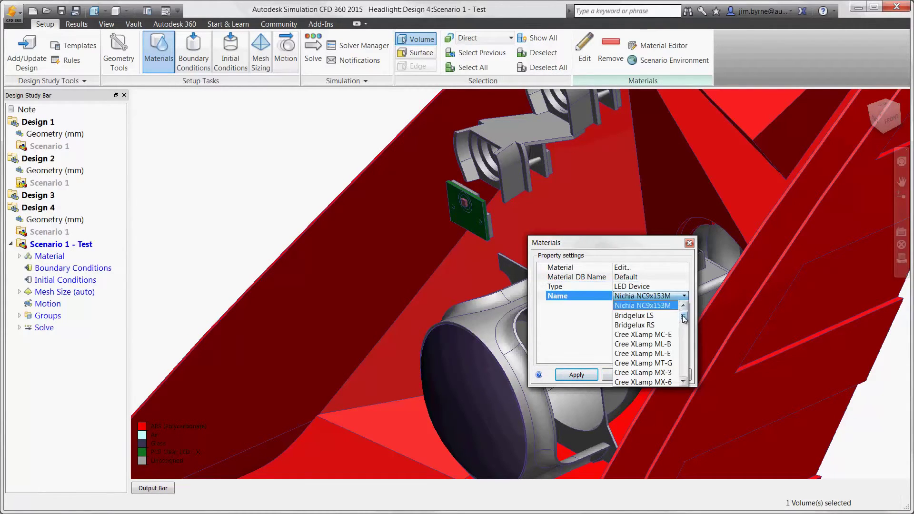
pyautogui.scroll(-4, 648, 334)
# Step: Review the LED's Theta JC and the Printed Circuit Boards properties in the Material Editor, and apply the LED material
pyautogui.click(642, 266)
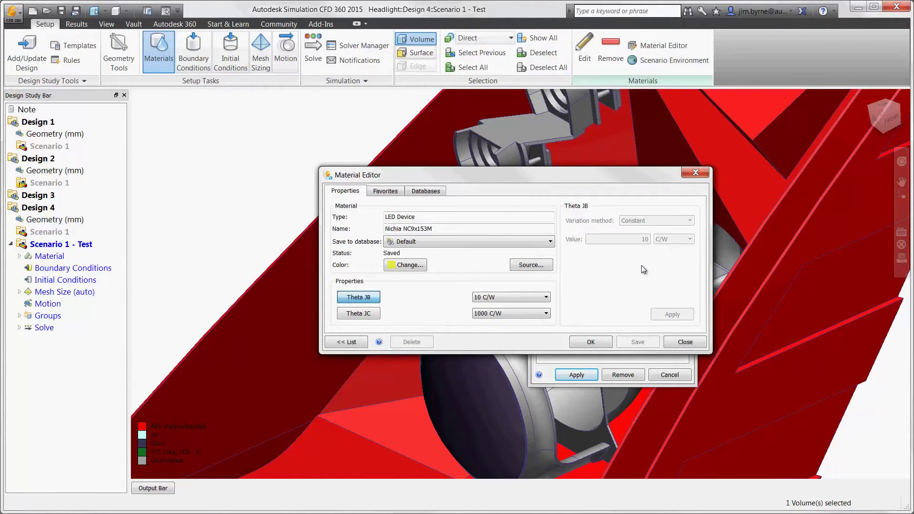
pyautogui.click(359, 314)
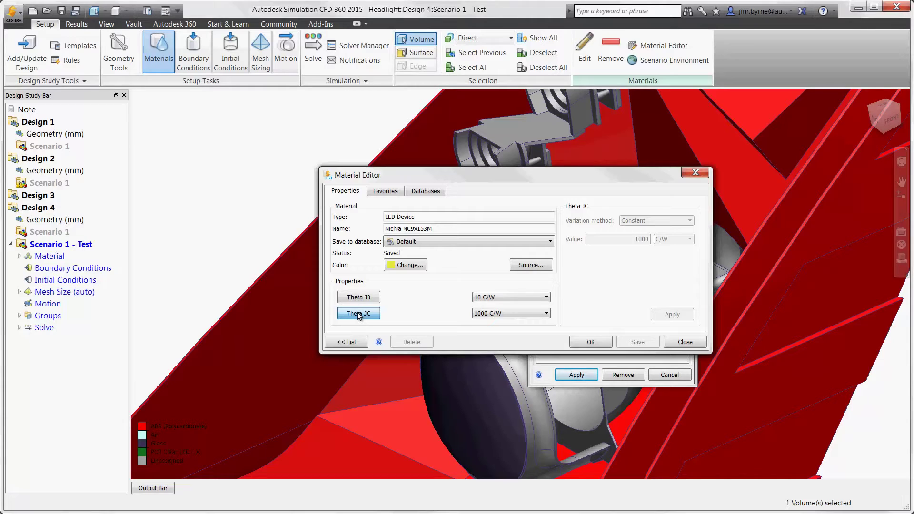
pyautogui.click(347, 342)
pyautogui.click(284, 291)
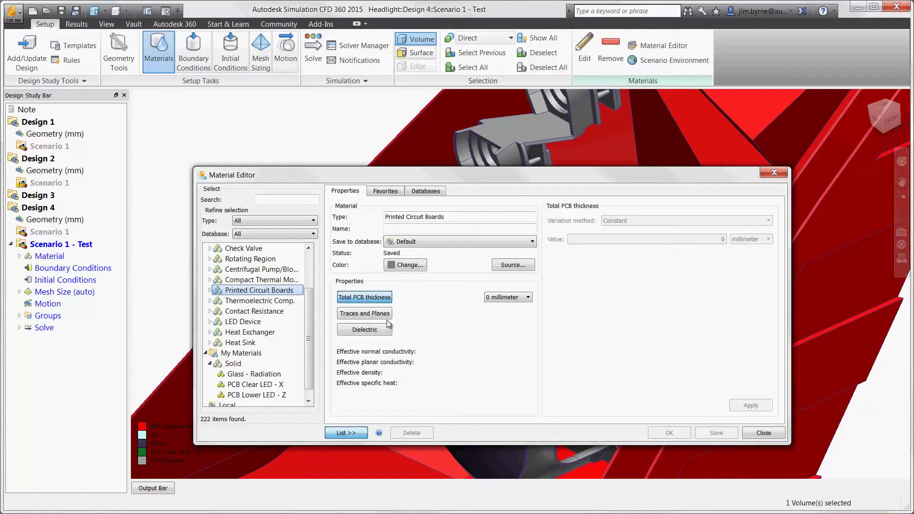
pyautogui.click(764, 433)
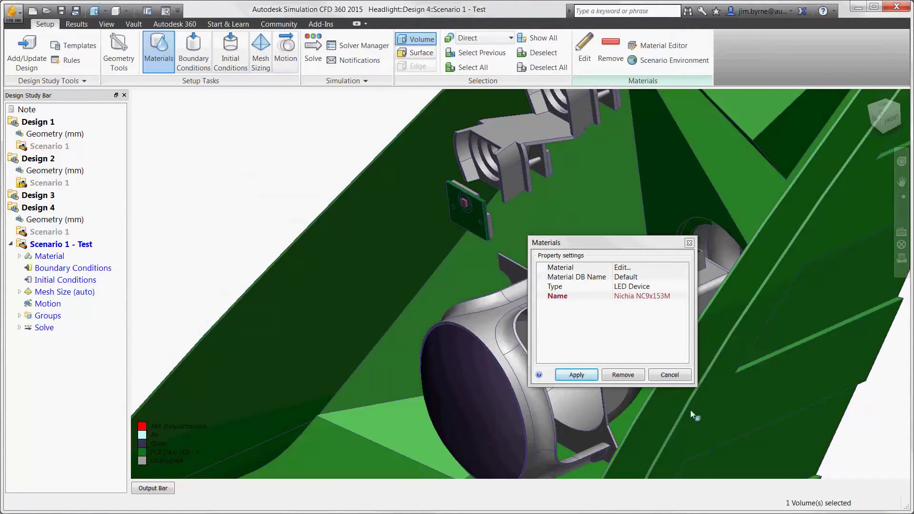
pyautogui.click(593, 374)
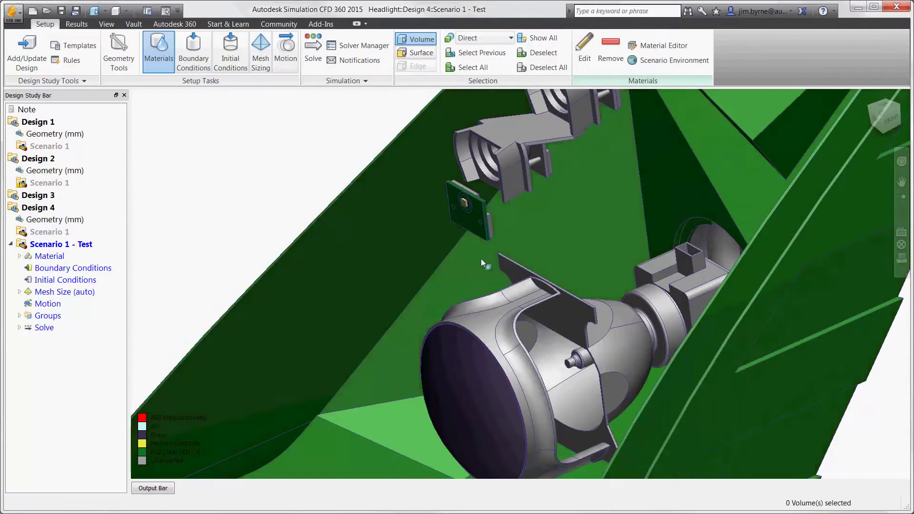
# Step: Apply a steady-state Total Heat Generation boundary condition of 20 W to the projector's glass bulb
pyautogui.click(196, 54)
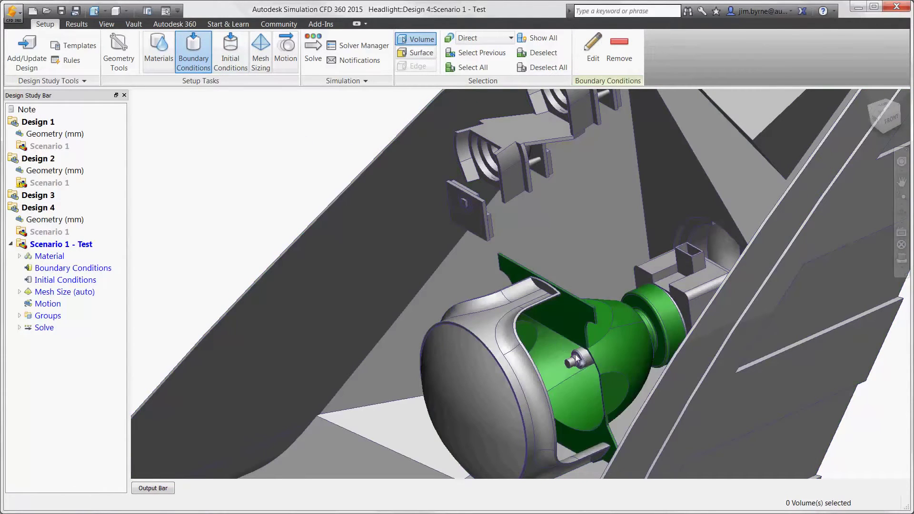
pyautogui.click(577, 358)
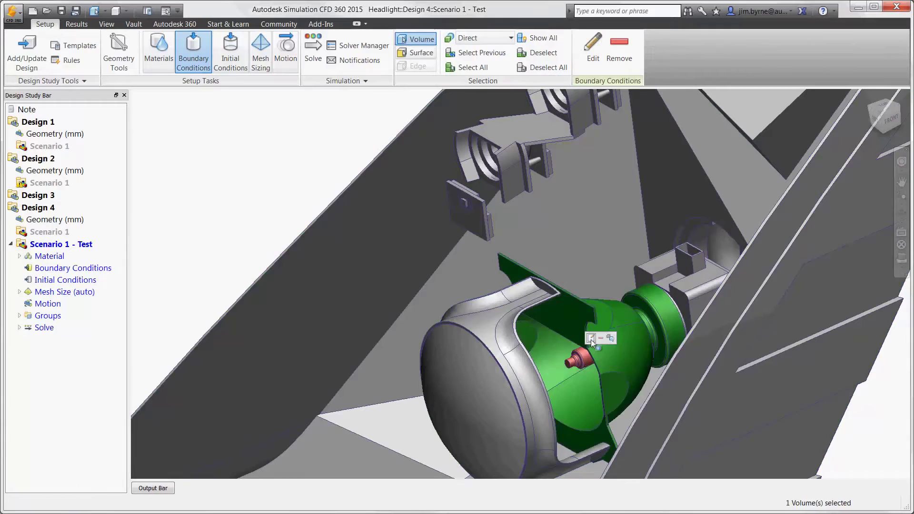
pyautogui.click(592, 337)
pyautogui.click(720, 321)
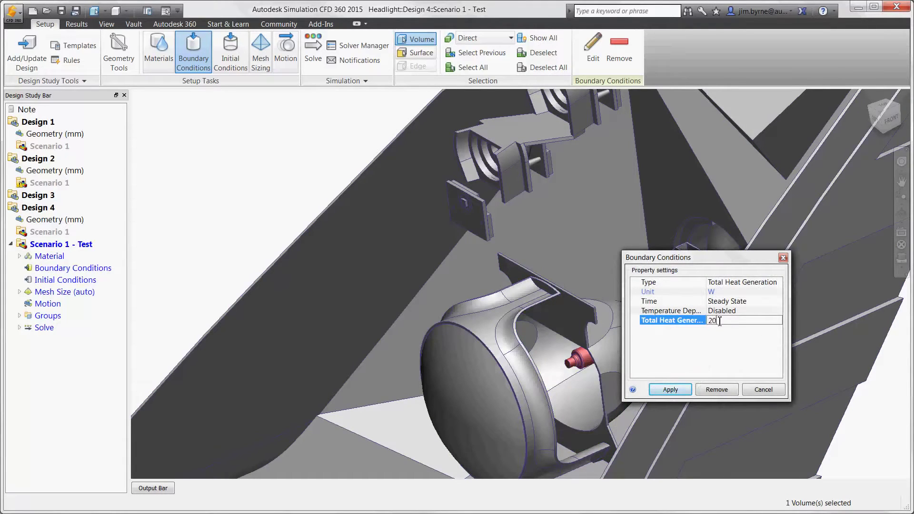
pyautogui.click(671, 390)
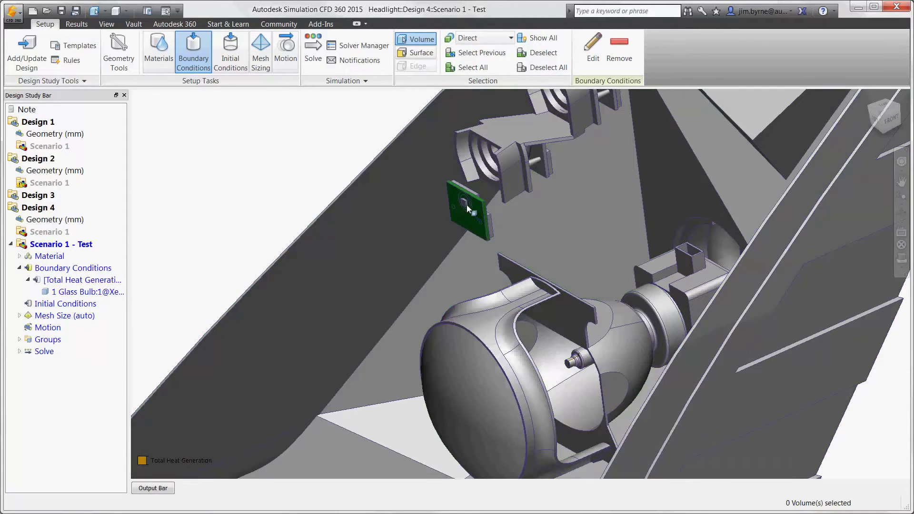
# Step: Apply a steady-state Total Heat Generation boundary condition of 0.5 W to the LED chip on the lowest circuit board
pyautogui.click(465, 204)
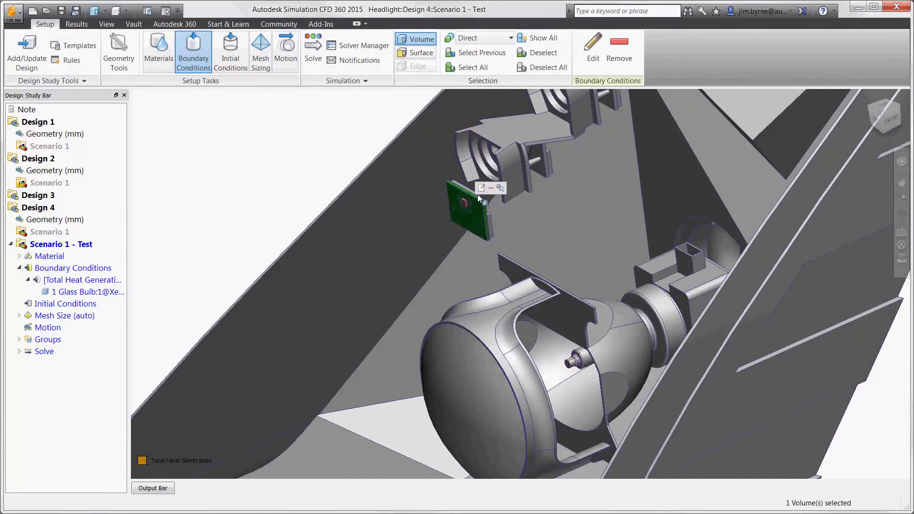
pyautogui.click(481, 188)
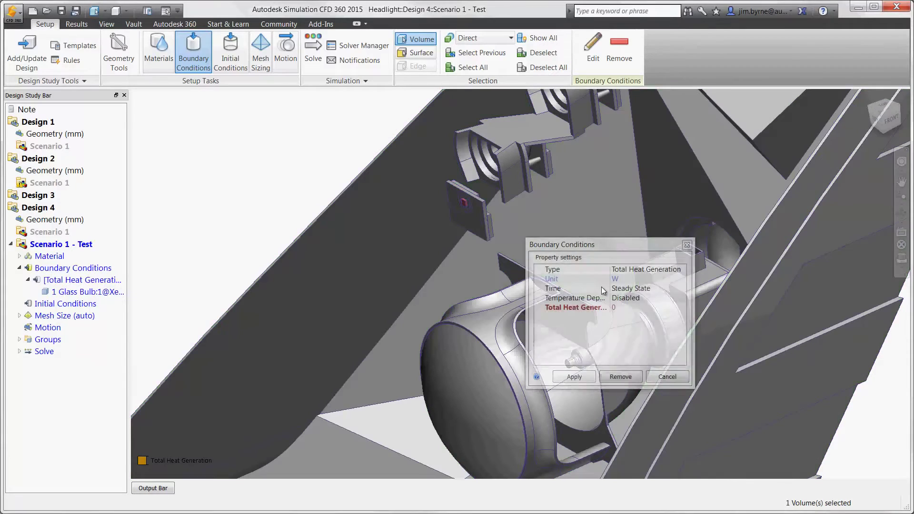
pyautogui.click(619, 308)
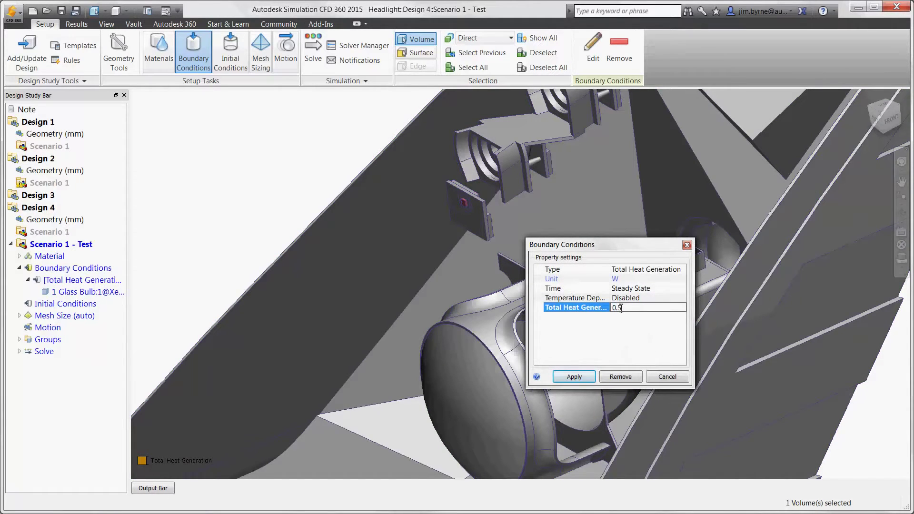
pyautogui.write('0.5')
pyautogui.click(581, 380)
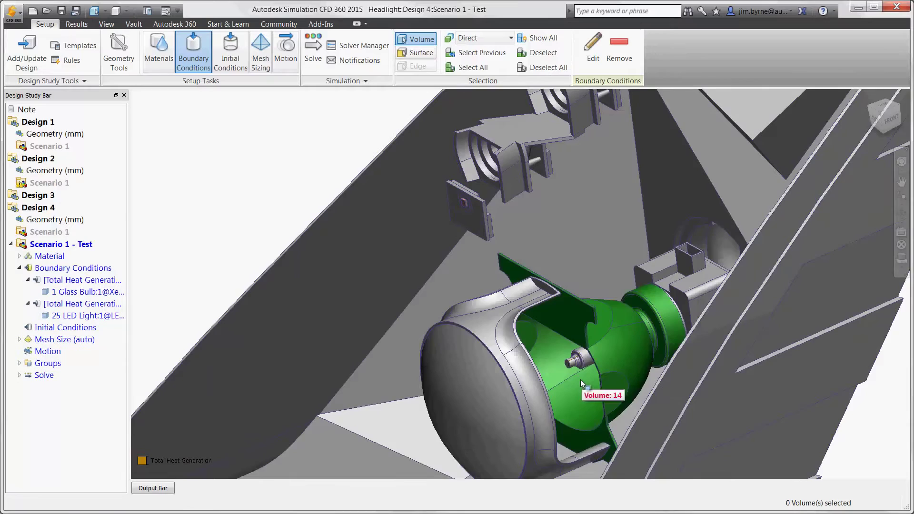
# Step: Choose Film Coefficient as the boundary condition type for the headlight's large outer lens surface
pyautogui.scroll(5, 261, 178)
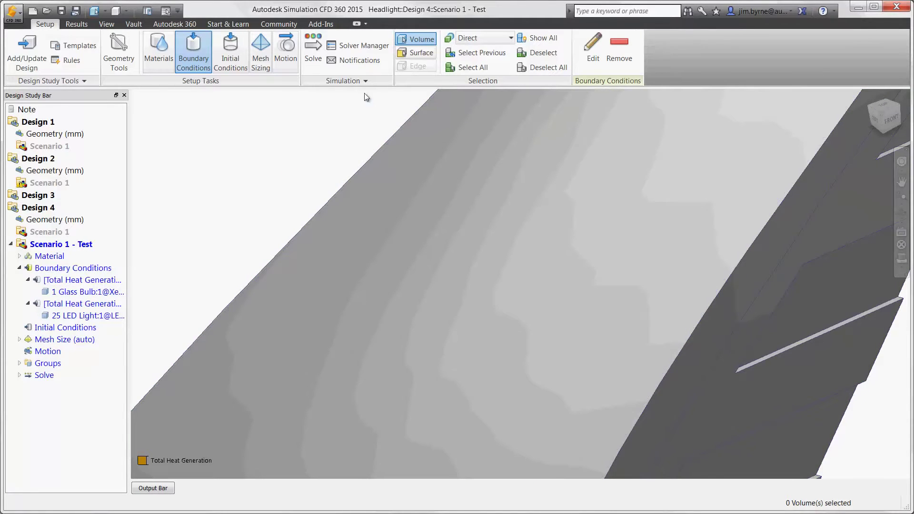
pyautogui.click(413, 52)
pyautogui.click(446, 233)
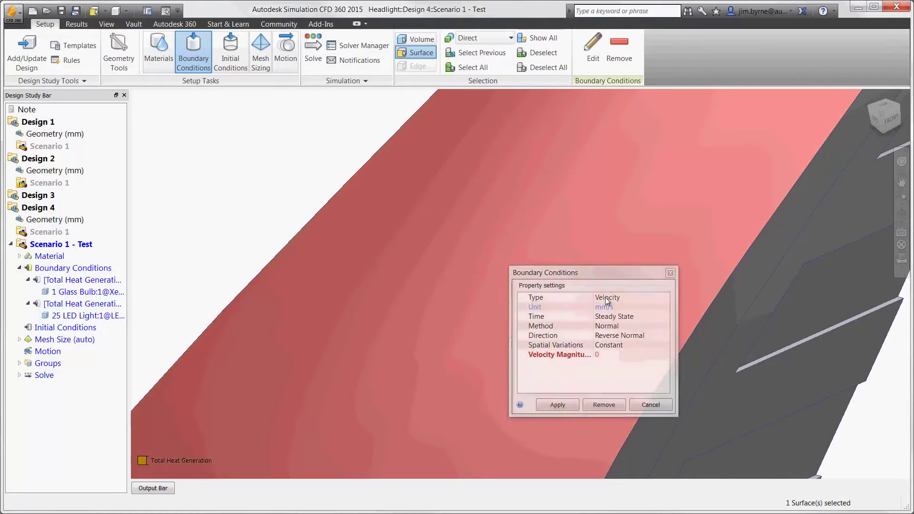
pyautogui.click(633, 297)
pyautogui.scroll(-3, 660, 328)
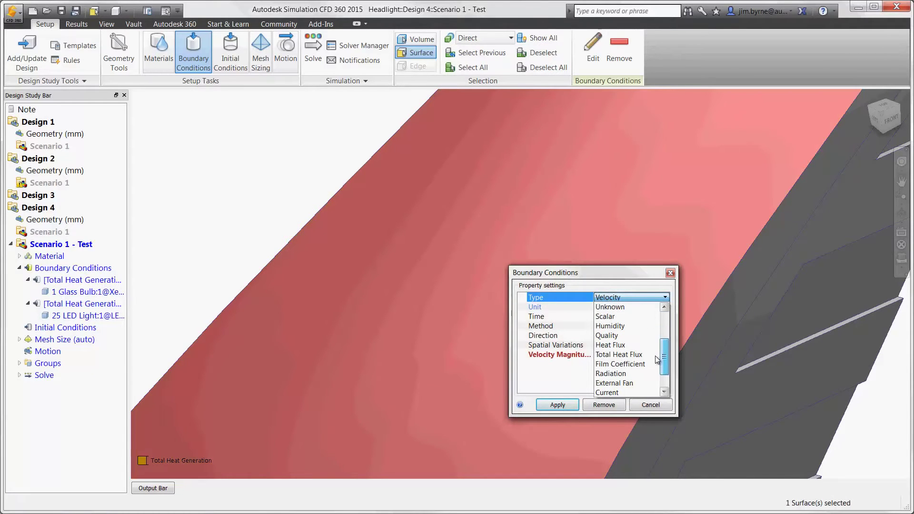
pyautogui.click(644, 364)
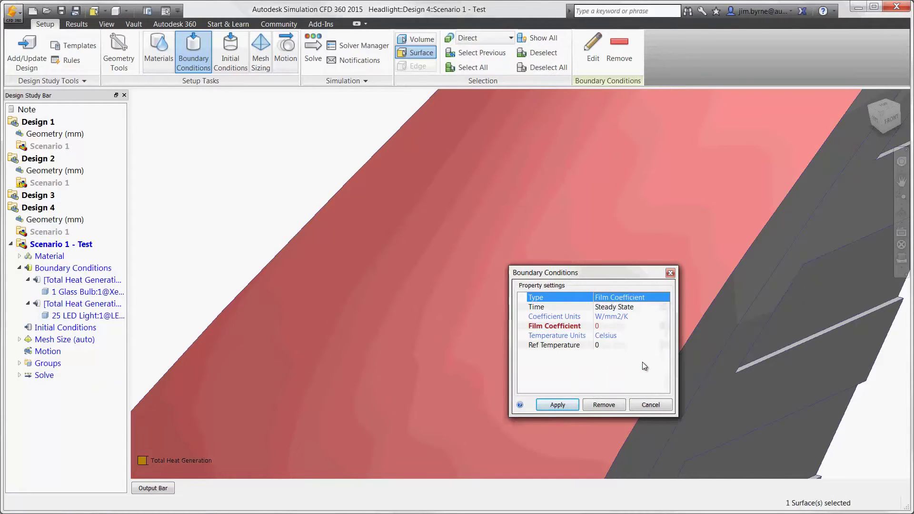
# Step: Apply a film coefficient of 5 W/m2/K with a reference temperature of 21 Celsius to the selected lens surface
pyautogui.click(631, 316)
pyautogui.click(609, 402)
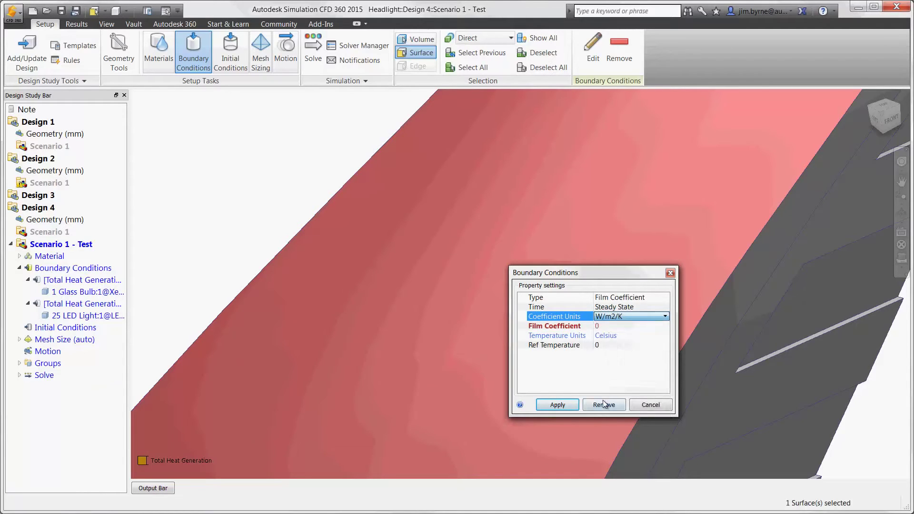
pyautogui.click(607, 326)
pyautogui.write('5')
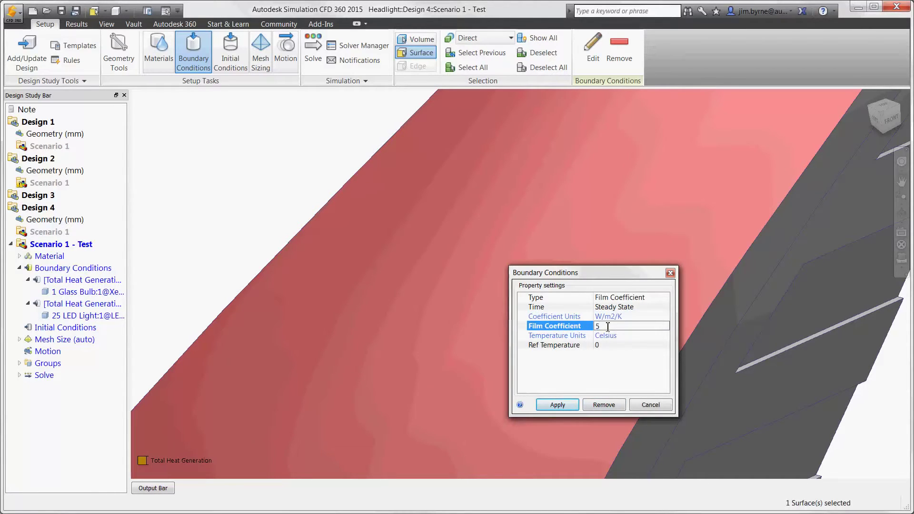
pyautogui.click(599, 345)
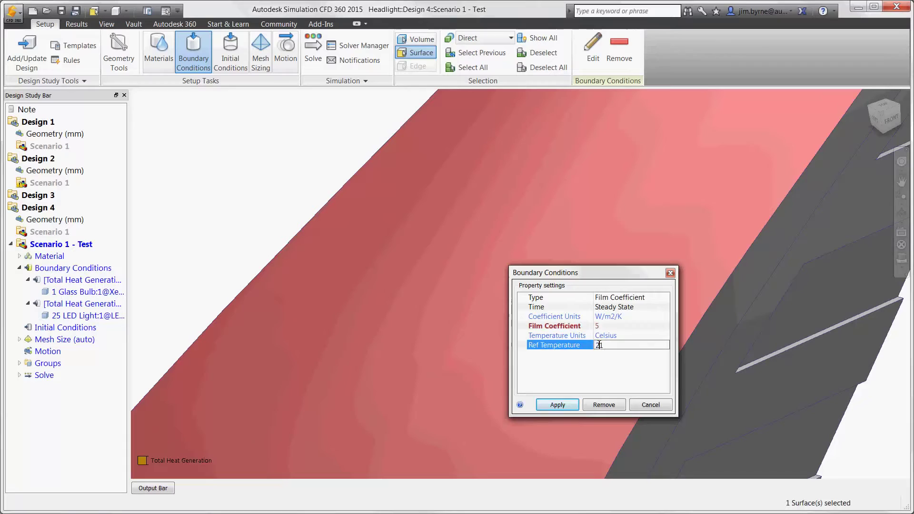
pyautogui.click(553, 405)
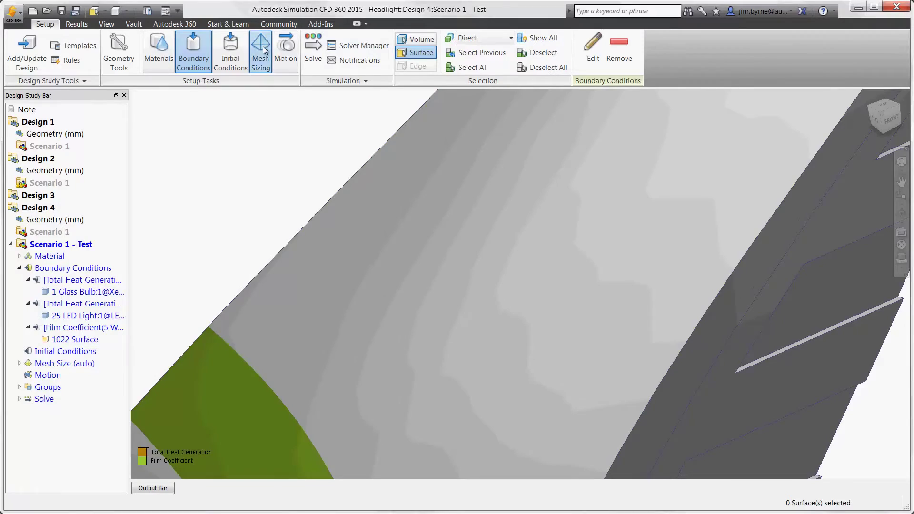
# Step: Adjust the automatic mesh size of the small stepped cylinder inside the projector reflector
pyautogui.click(263, 49)
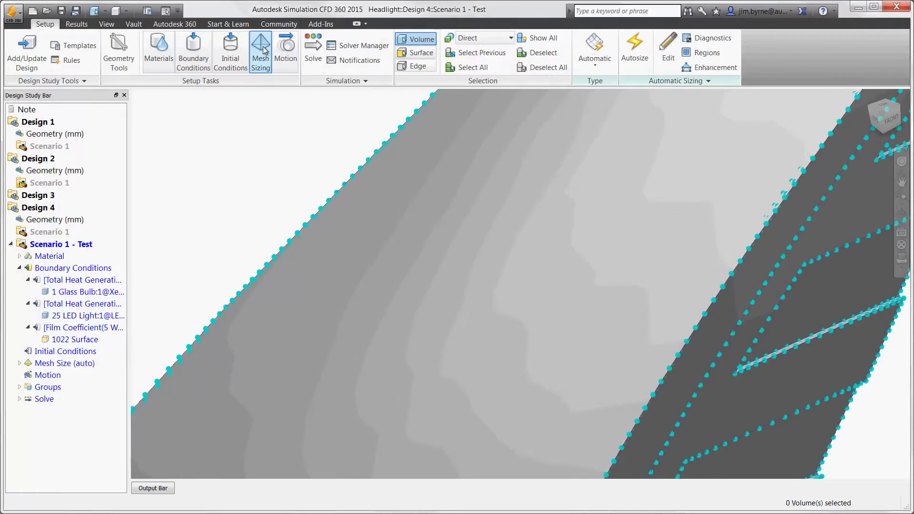
pyautogui.scroll(-5, 446, 313)
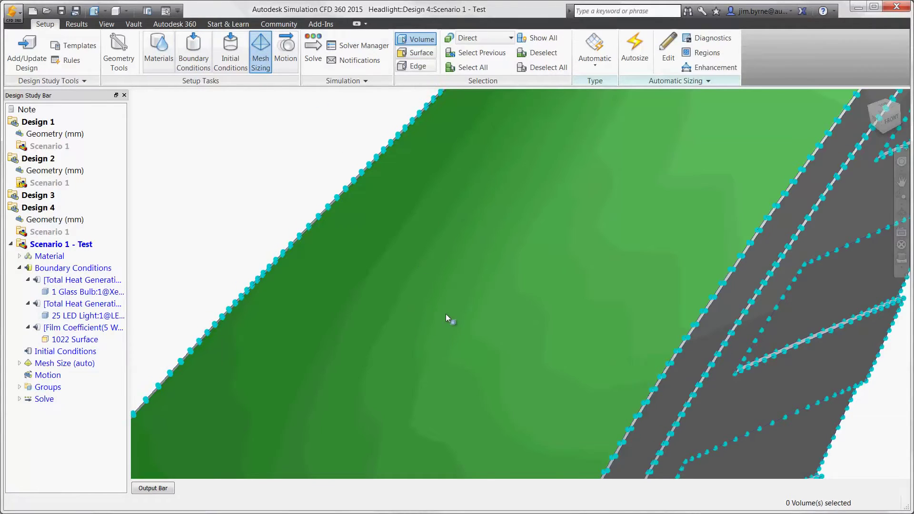
pyautogui.scroll(6, 381, 263)
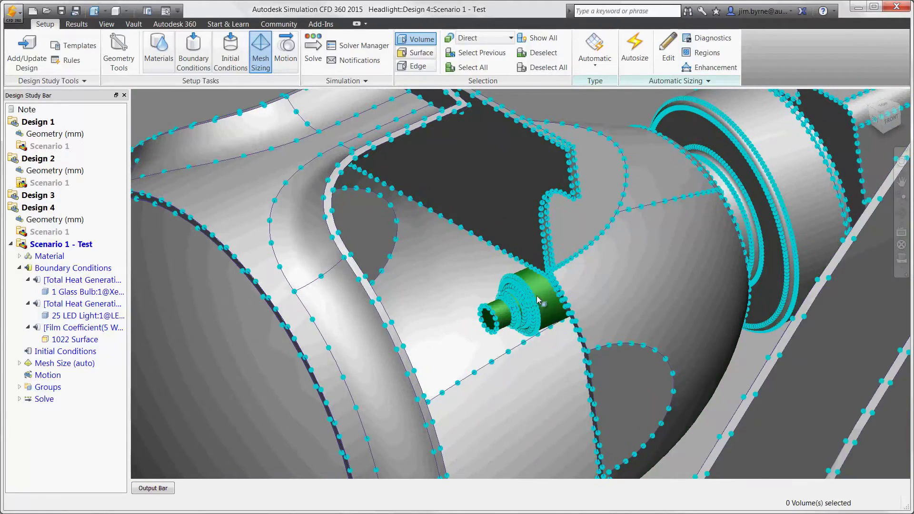
pyautogui.click(544, 287)
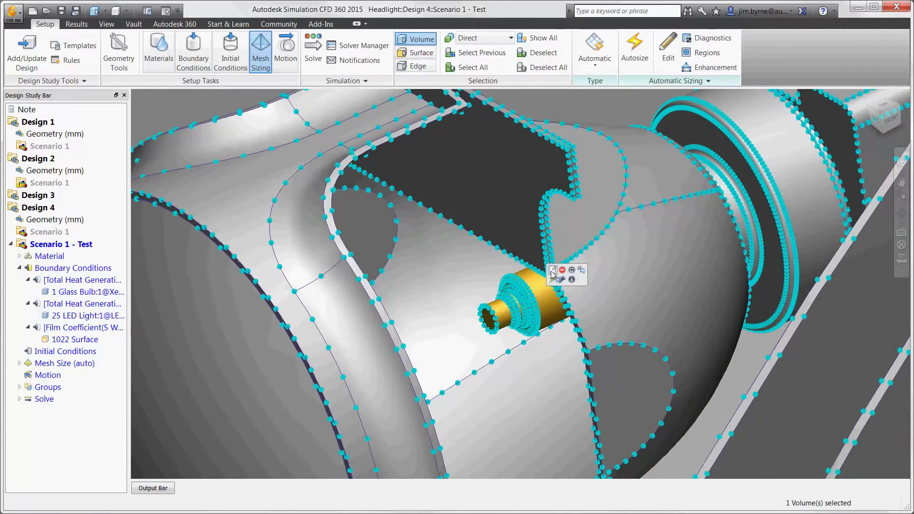
pyautogui.click(552, 269)
pyautogui.moveTo(356, 224)
pyautogui.mouseDown()
pyautogui.moveTo(403, 227)
pyautogui.moveTo(308, 226)
pyautogui.moveTo(352, 223)
pyautogui.mouseUp()
pyautogui.click(421, 340)
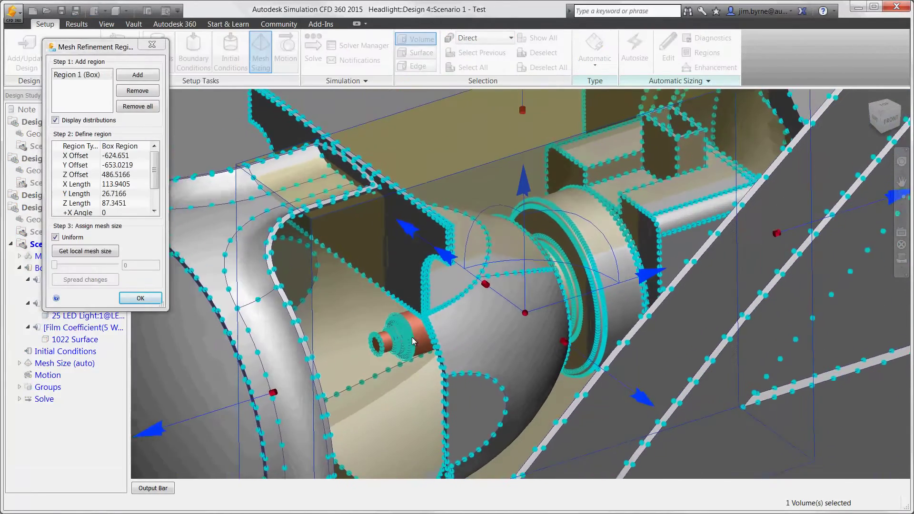
# Step: Enlarge the box mesh refinement region around the projector to an X length of about 120, with a uniform mesh size of 1.06475
pyautogui.moveTo(483, 284); pyautogui.dragTo(470, 276)
pyautogui.moveTo(263, 383); pyautogui.dragTo(236, 396)
pyautogui.click(102, 256)
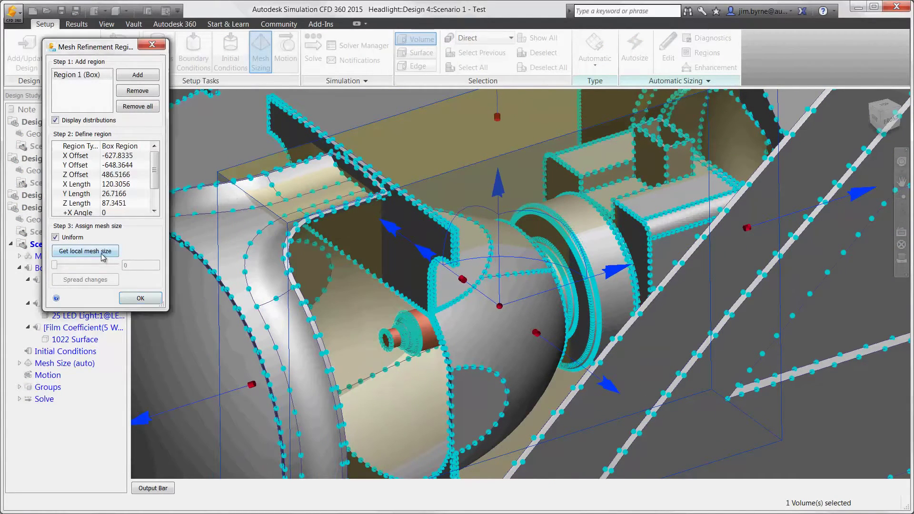
pyautogui.moveTo(116, 265)
pyautogui.mouseDown()
pyautogui.moveTo(85, 266)
pyautogui.moveTo(117, 267)
pyautogui.mouseUp()
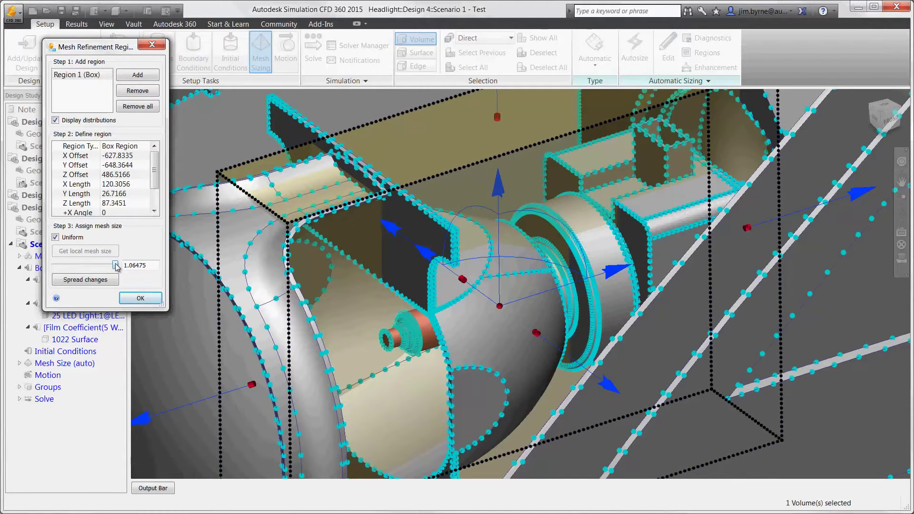
pyautogui.click(149, 48)
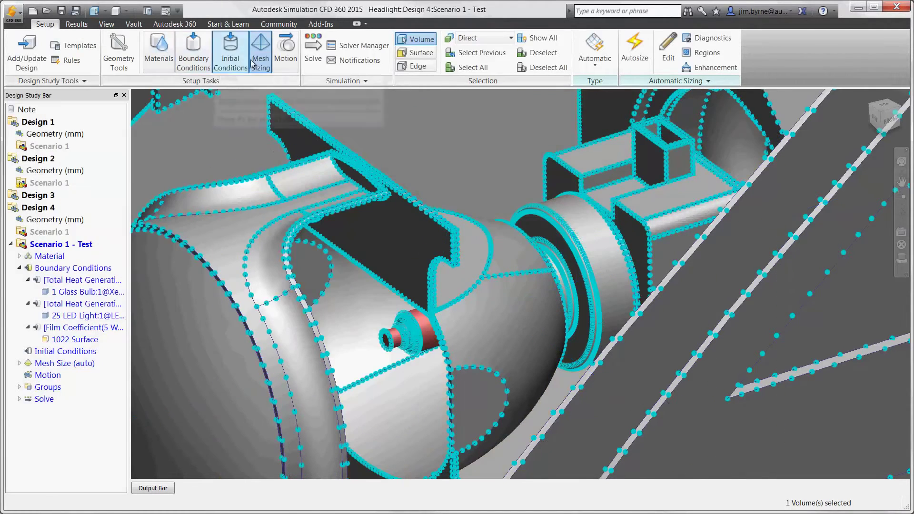
# Step: Examine the solver's mesh adaptation settings, including the Additional Adaptation and Advanced options
pyautogui.click(313, 50)
pyautogui.click(418, 125)
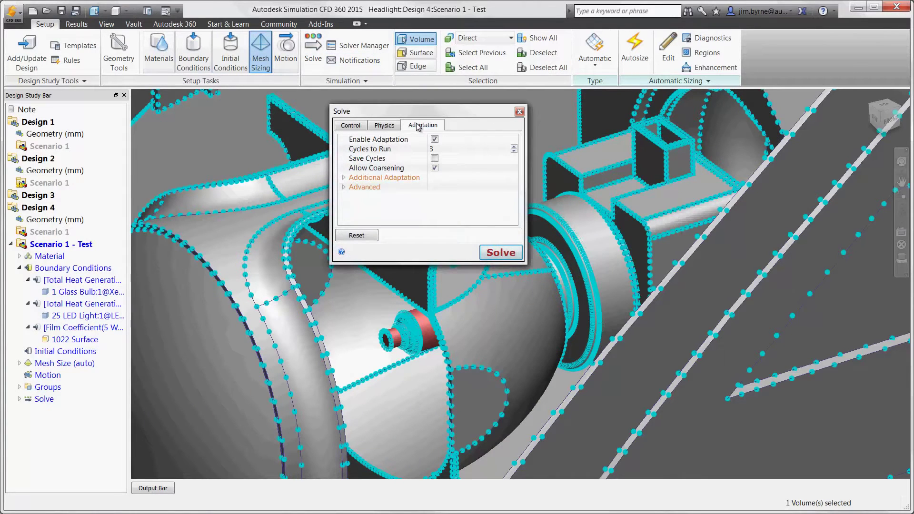
pyautogui.click(343, 177)
pyautogui.moveTo(368, 264); pyautogui.dragTo(368, 409)
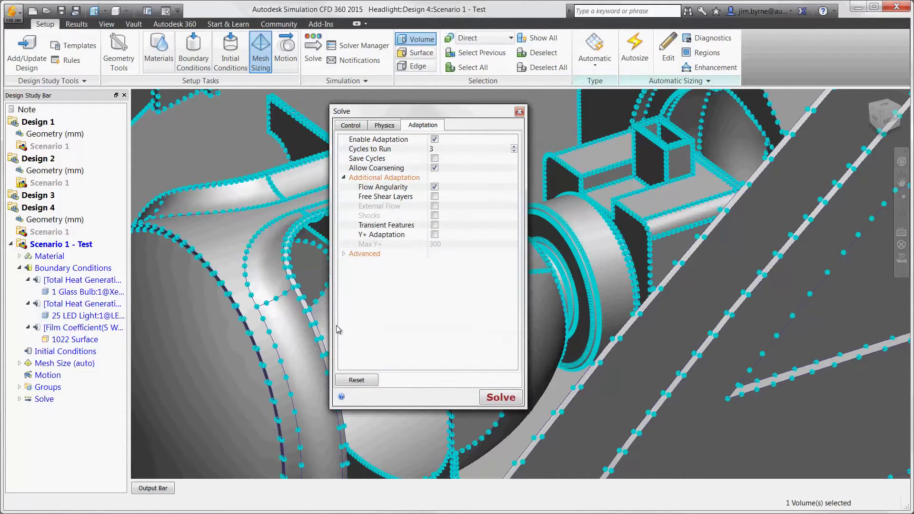
pyautogui.click(344, 254)
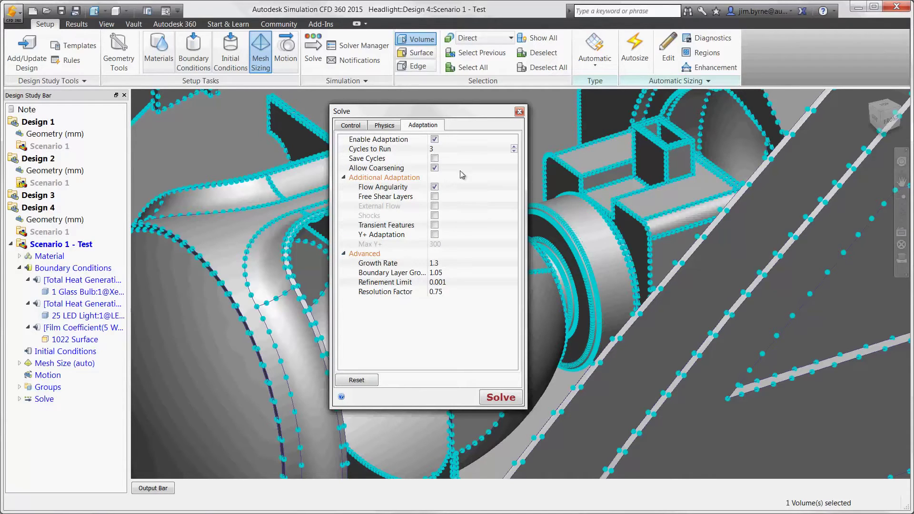
pyautogui.click(519, 112)
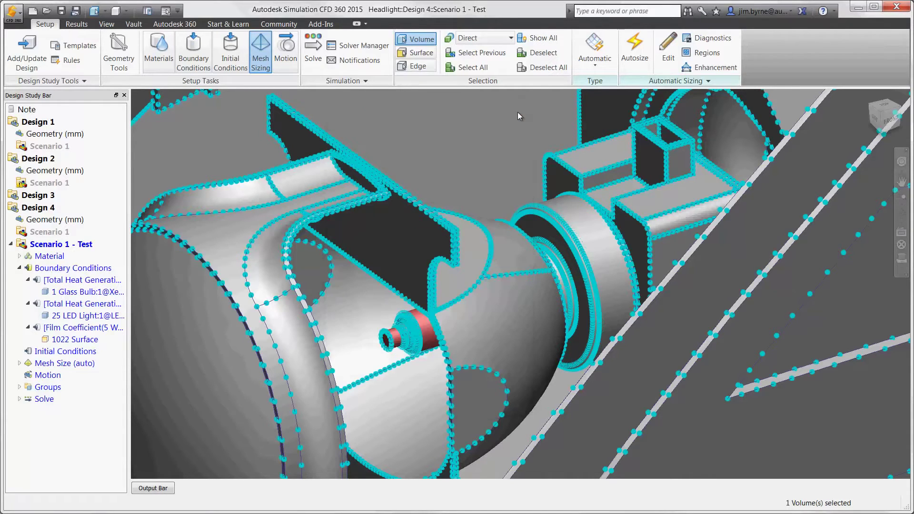
# Step: Include Scenario 1 of Designs 1 to 4 in the solution set of the Solver Manager
pyautogui.click(365, 46)
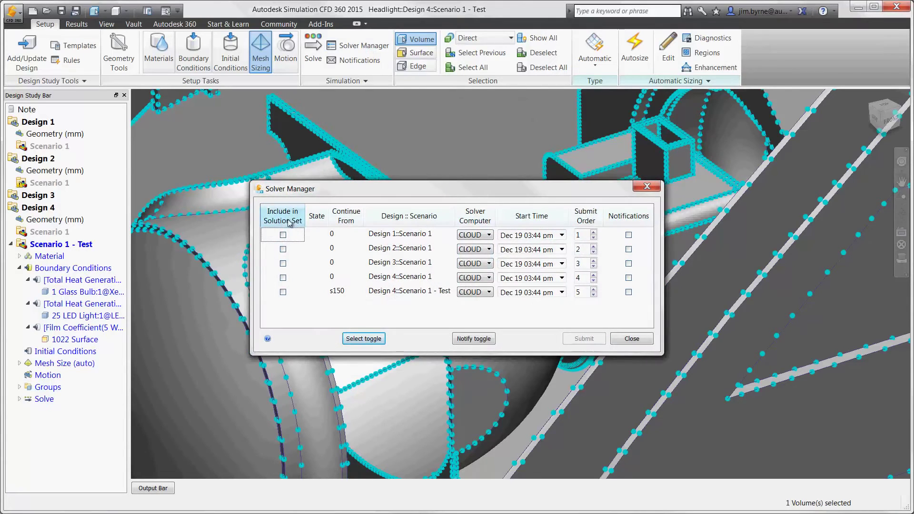
pyautogui.click(283, 235)
pyautogui.click(282, 254)
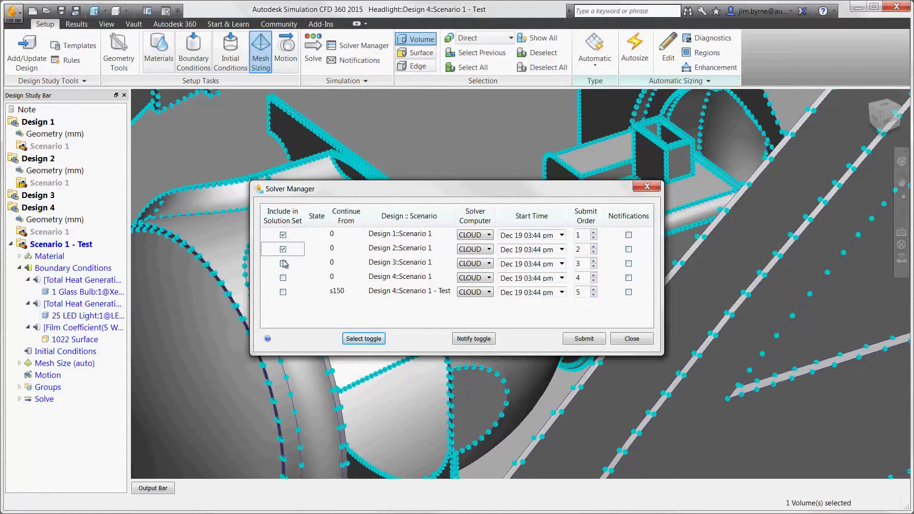
pyautogui.click(284, 264)
pyautogui.click(283, 278)
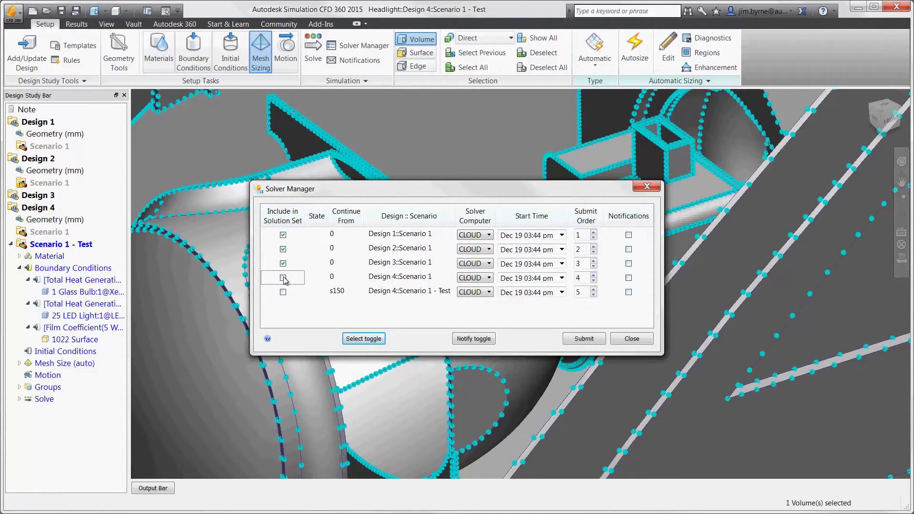
# Step: Review the solution mode and solver computer choices for Design 1's scenario, keeping Steady State and CLOUD
pyautogui.doubleClick(339, 235)
pyautogui.click(361, 208)
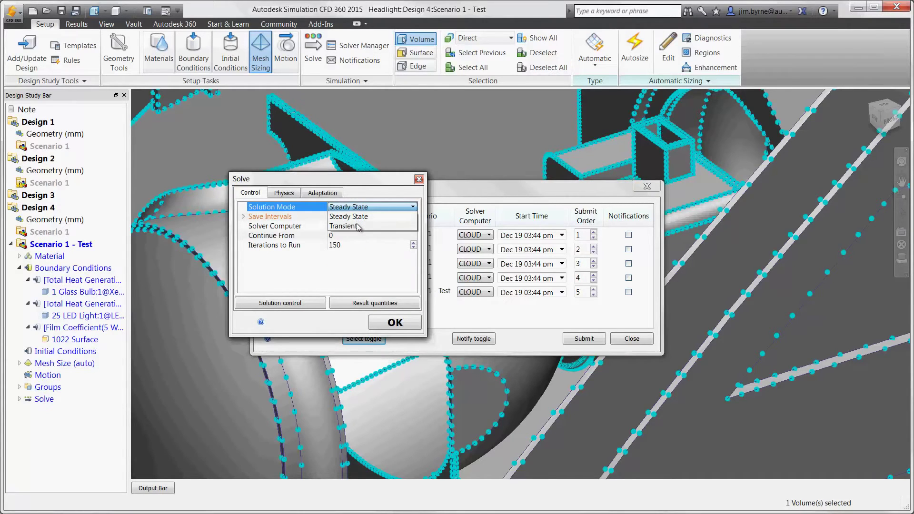
pyautogui.click(362, 215)
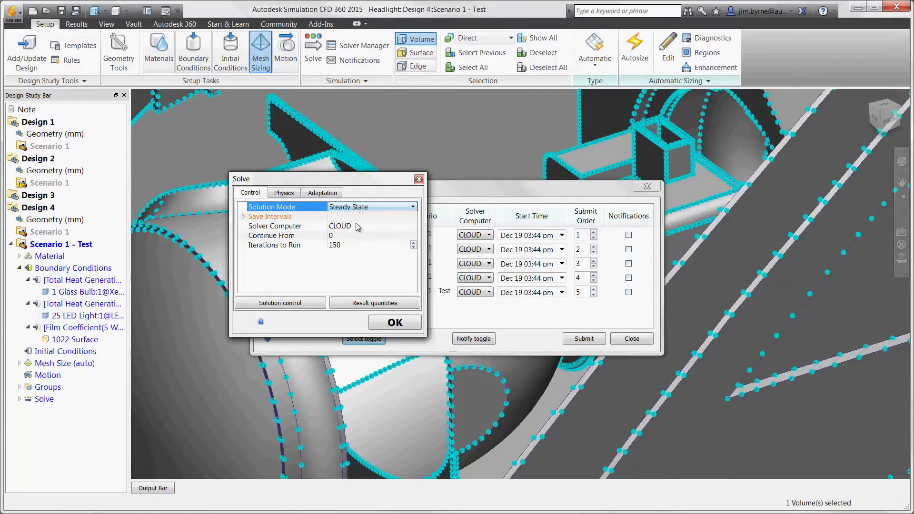
pyautogui.click(358, 227)
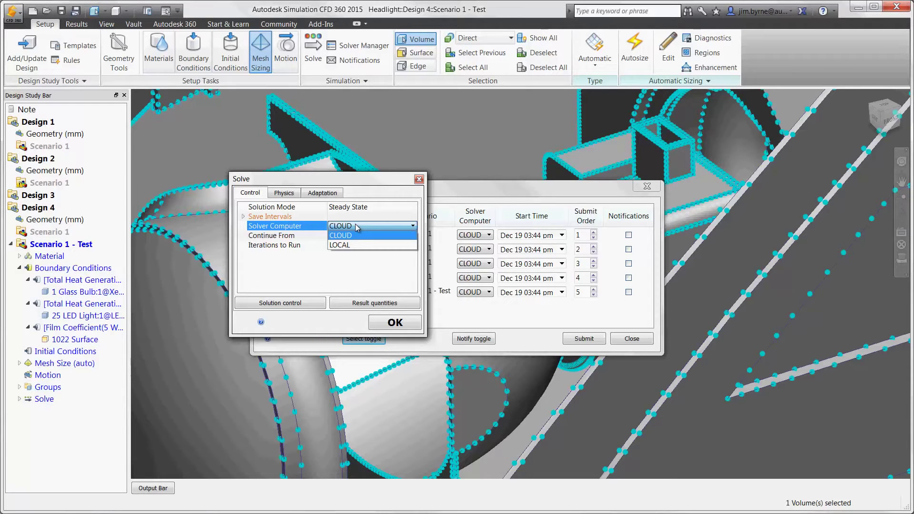
pyautogui.click(357, 228)
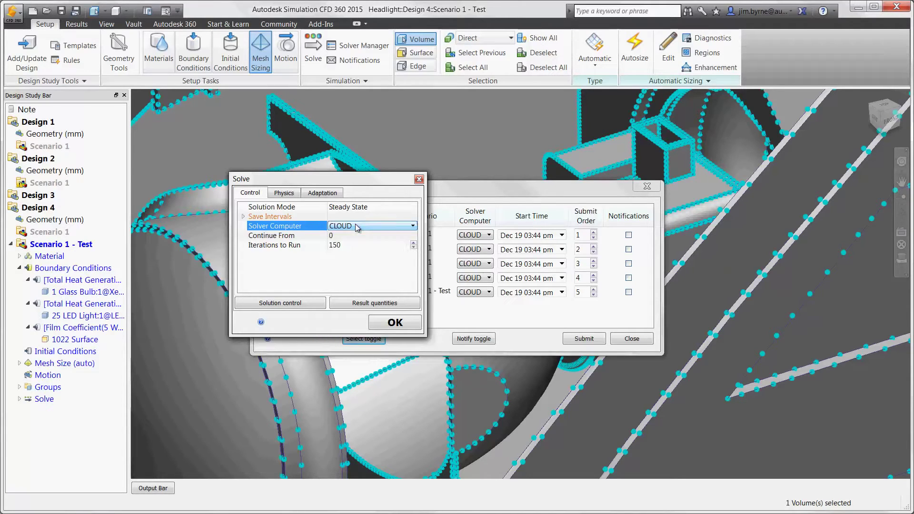
# Step: Examine the scenario's physics settings and the advanced scalar options, including Humidity (moist air)
pyautogui.click(292, 195)
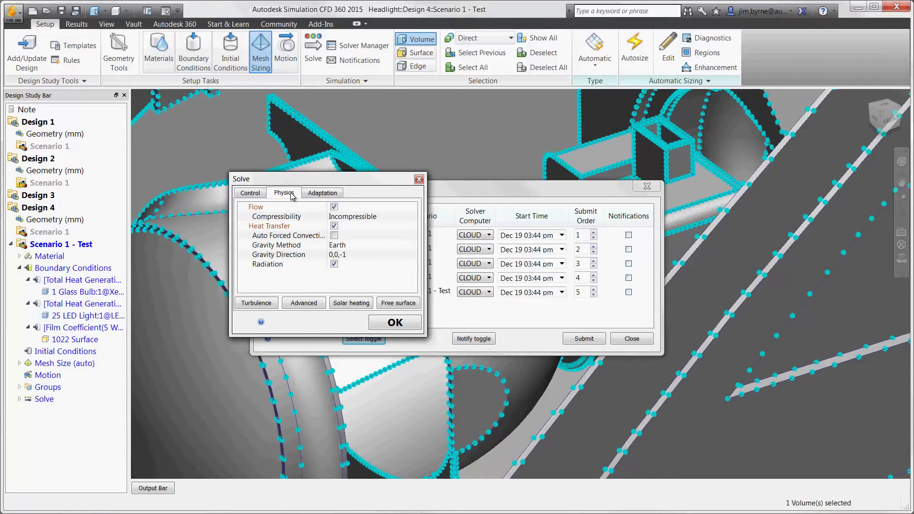
pyautogui.click(304, 303)
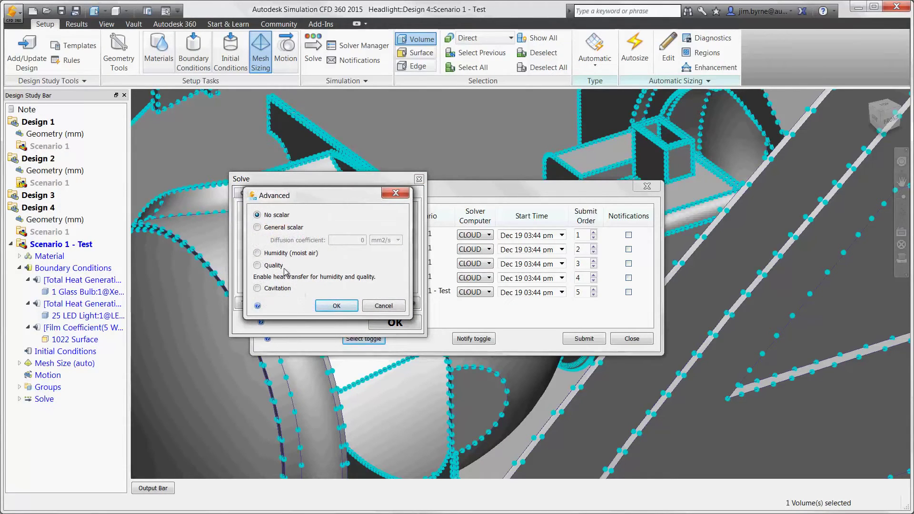
pyautogui.click(276, 256)
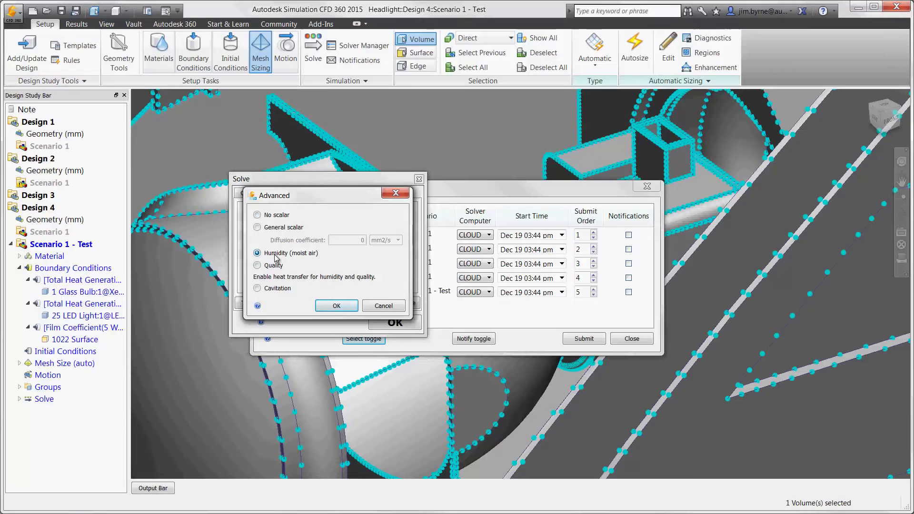
pyautogui.click(374, 305)
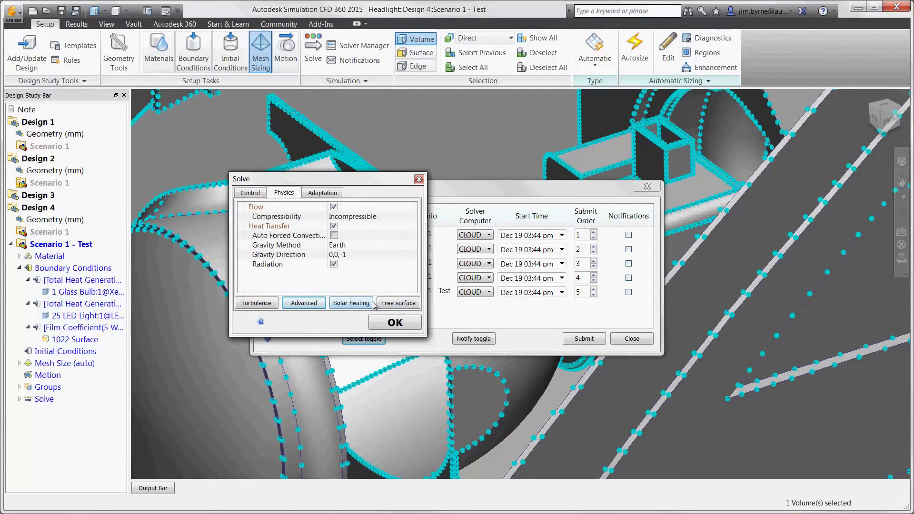
# Step: Accept the physics settings and submit Scenario 1 of Designs 1 to 4 for cloud solving
pyautogui.click(383, 321)
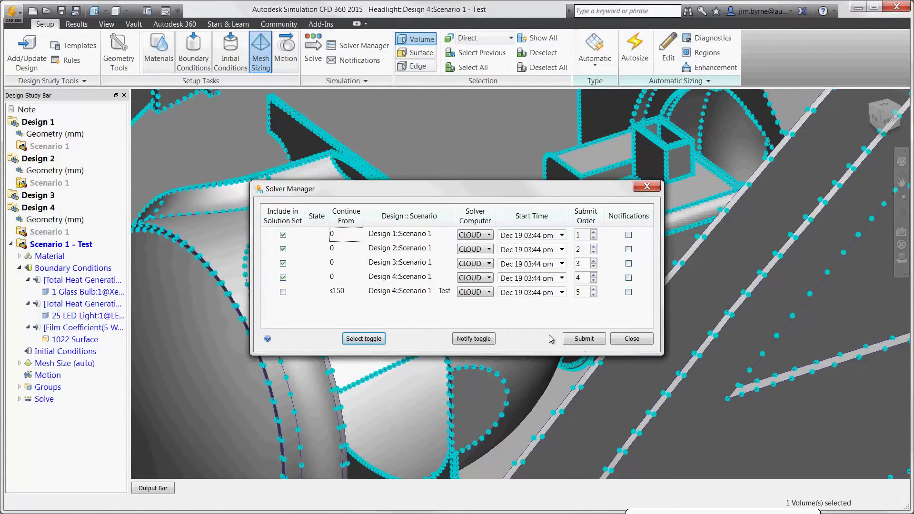
pyautogui.click(577, 339)
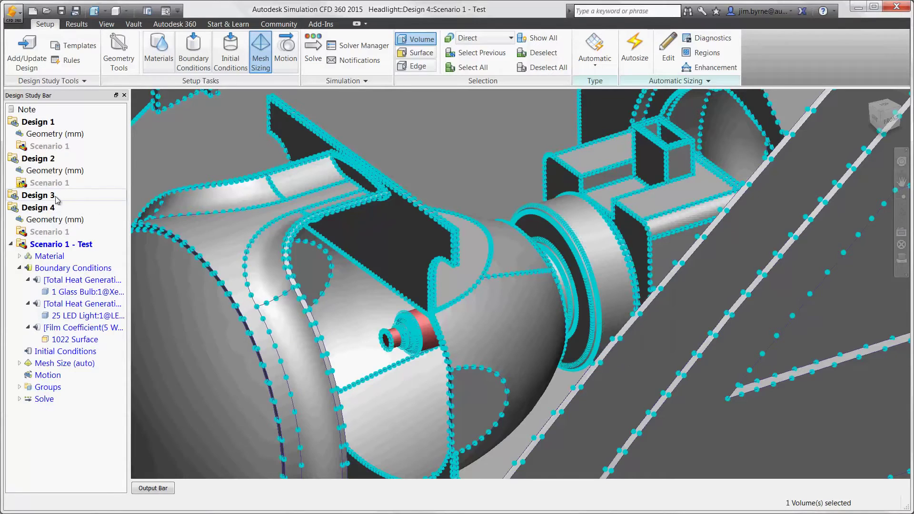
# Step: Activate Scenario 1 of Design 2 and add a temperature results plane cutting lengthwise through the row of LED reflectors
pyautogui.doubleClick(50, 183)
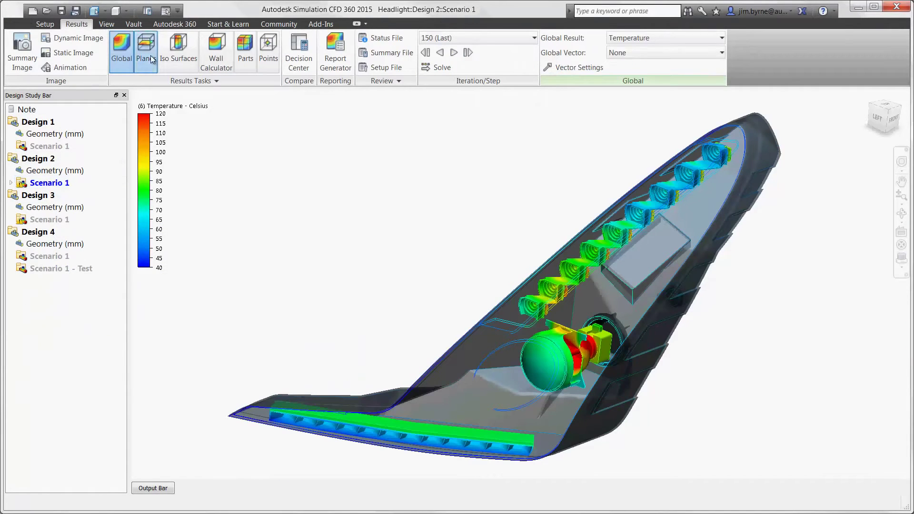
pyautogui.click(144, 61)
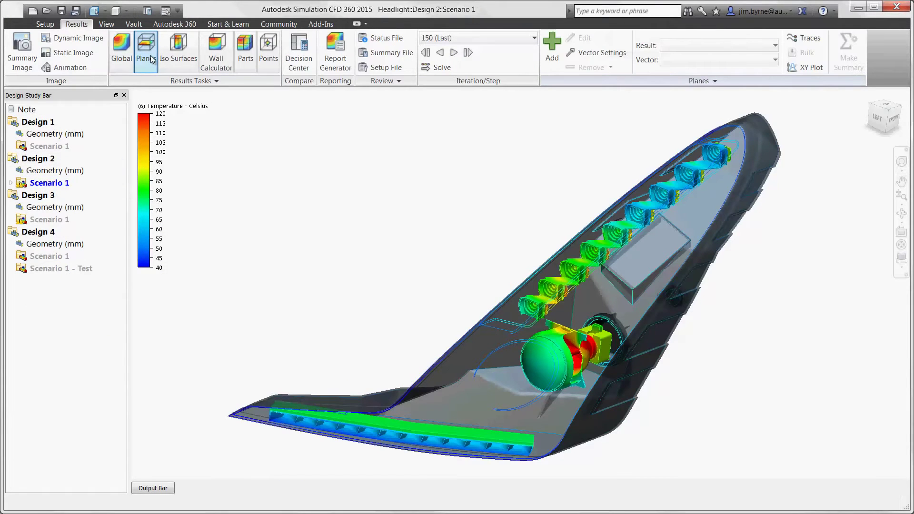
pyautogui.click(552, 47)
pyautogui.click(877, 122)
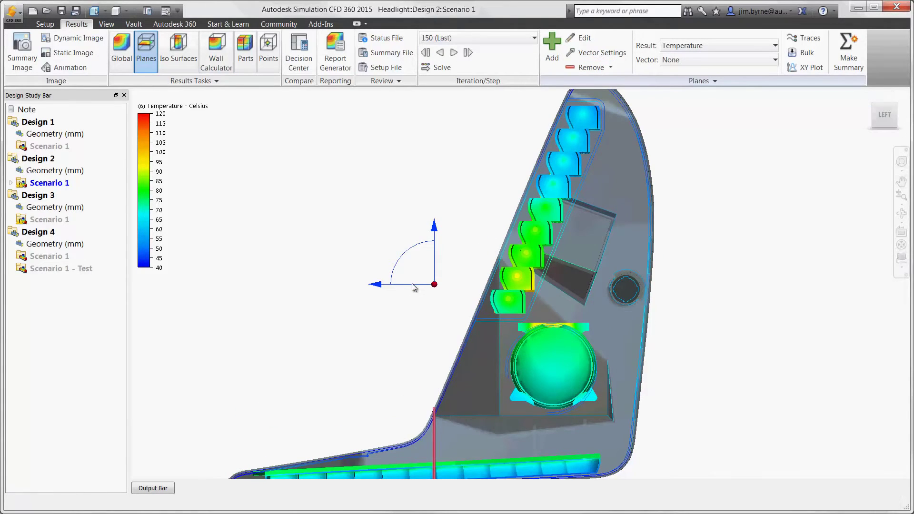
pyautogui.moveTo(415, 286); pyautogui.dragTo(479, 258)
pyautogui.press('F6')
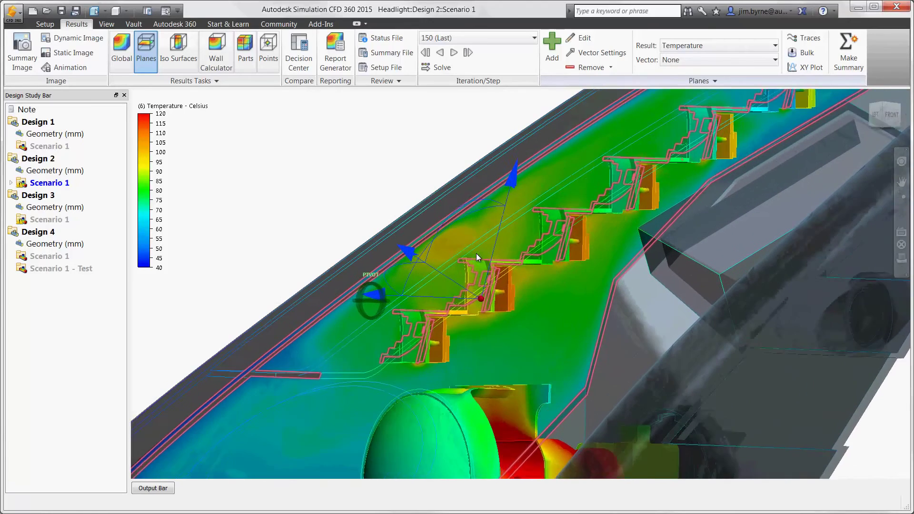
# Step: View Velocity Magnitude on the plane and return its result to Temperature
pyautogui.rightClick(446, 238)
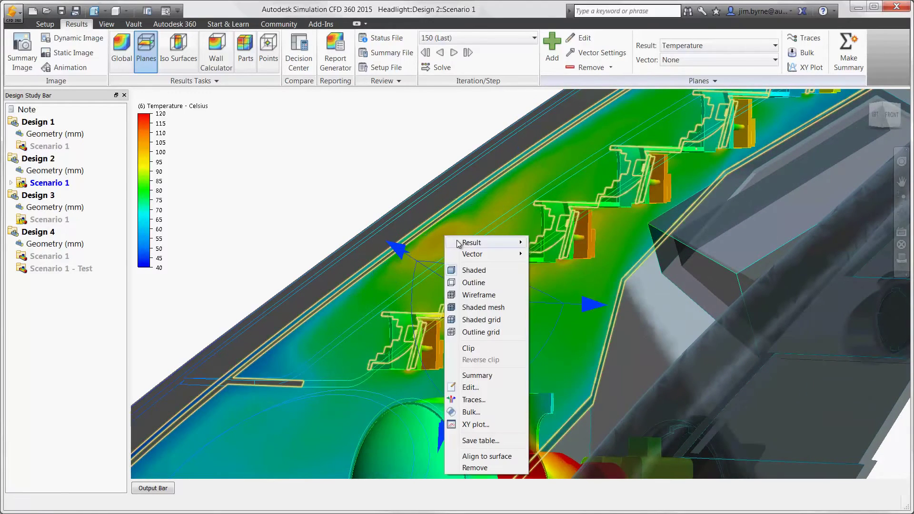
pyautogui.moveTo(476, 243)
pyautogui.click(552, 245)
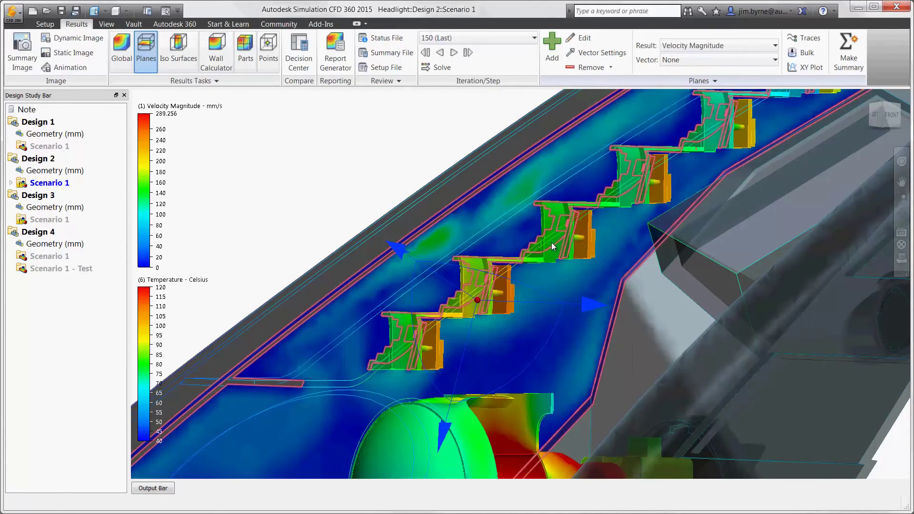
pyautogui.rightClick(443, 242)
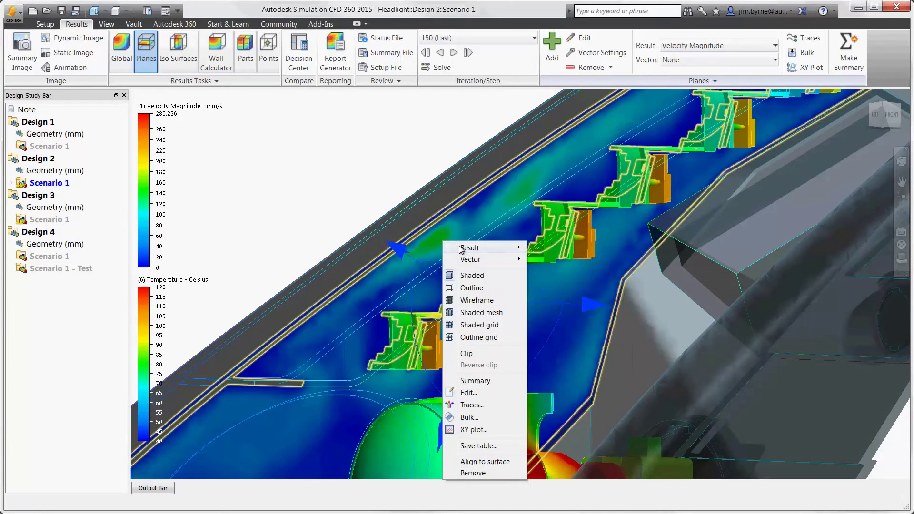
pyautogui.moveTo(504, 247)
pyautogui.click(552, 307)
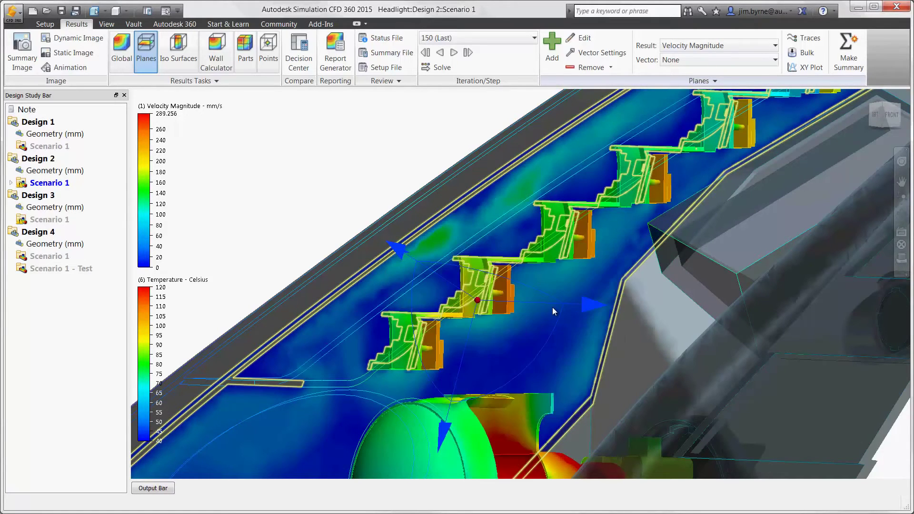
# Step: Display Velocity Vector arrows on the plane with Outline appearance and a fine grid spacing of 2.08
pyautogui.moveTo(453, 228)
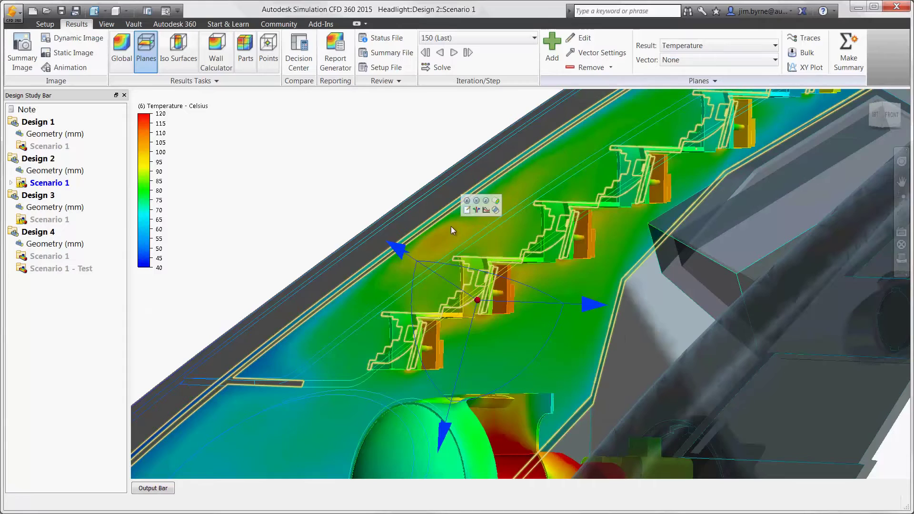
pyautogui.click(474, 203)
pyautogui.click(311, 114)
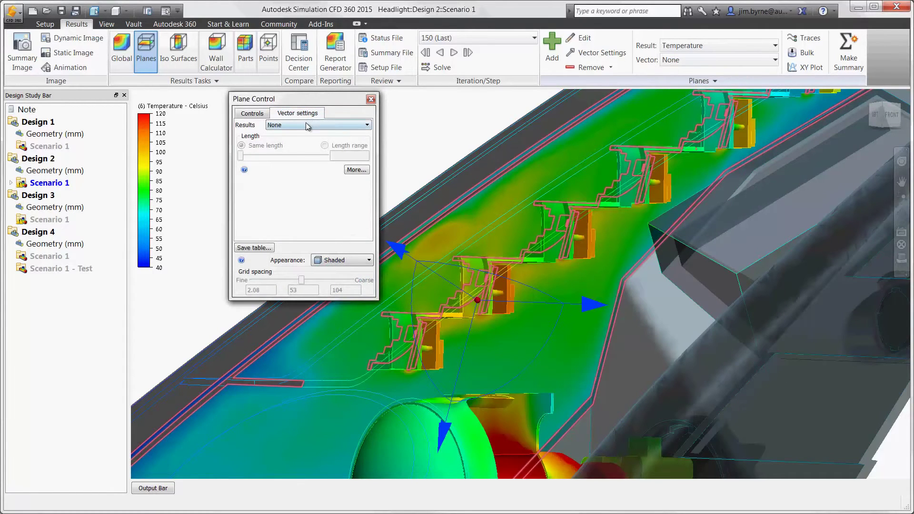
pyautogui.click(307, 125)
pyautogui.click(290, 138)
pyautogui.click(342, 260)
pyautogui.click(318, 280)
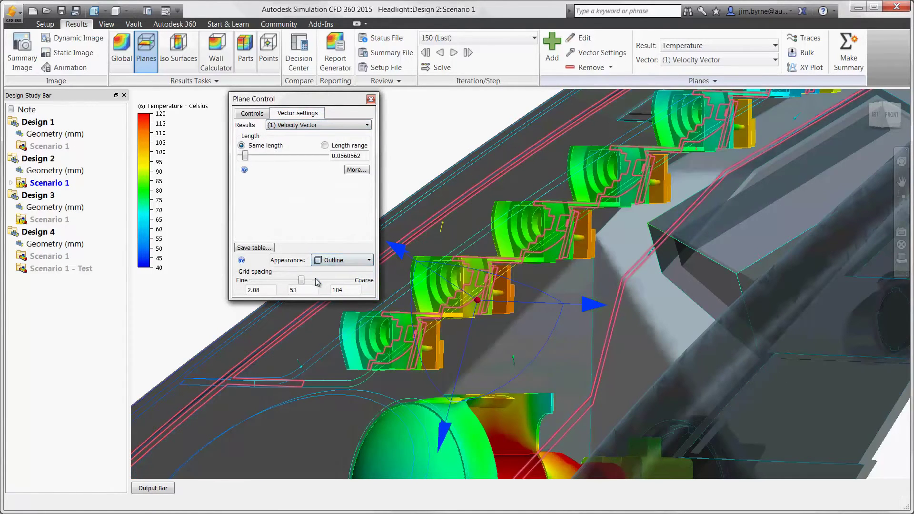
pyautogui.moveTo(301, 280); pyautogui.dragTo(252, 280)
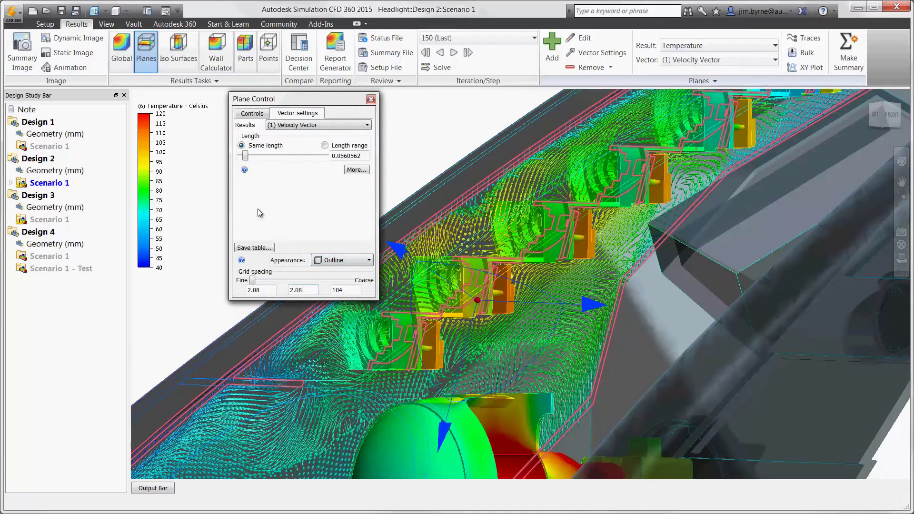
# Step: Reduce the vector length to 0.0500501, restore the plane's Shaded appearance and close the plane settings
pyautogui.moveTo(245, 156); pyautogui.dragTo(245, 155)
pyautogui.click(317, 260)
pyautogui.click(328, 271)
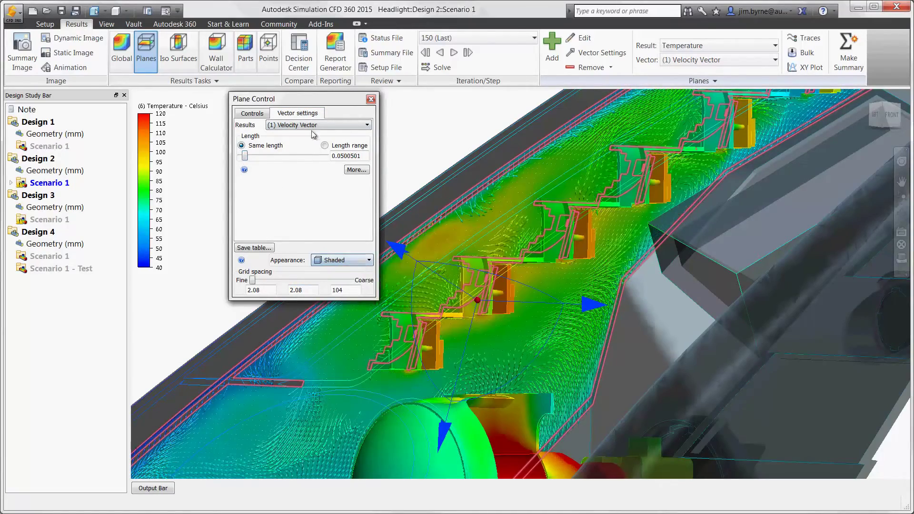
pyautogui.click(371, 99)
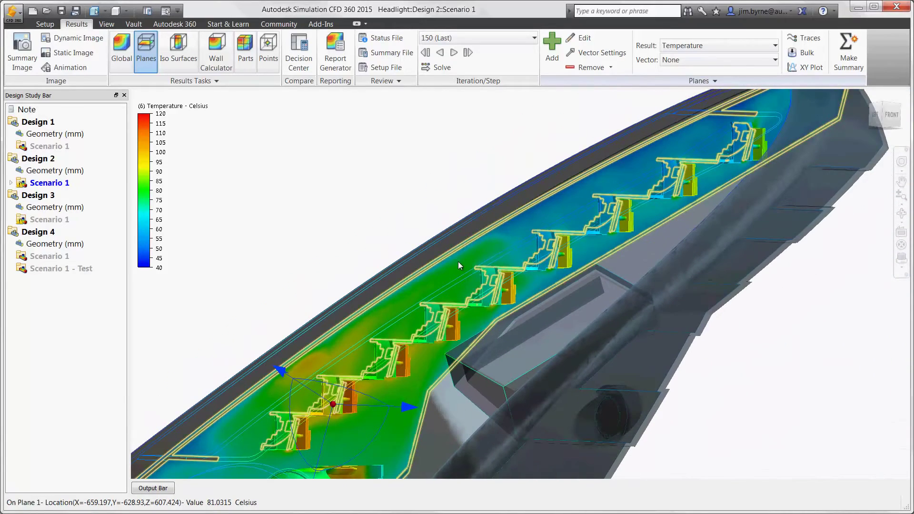
# Step: Create an XY plot on the plane from a line of picked points running along the lens beside the LED reflectors
pyautogui.moveTo(458, 261)
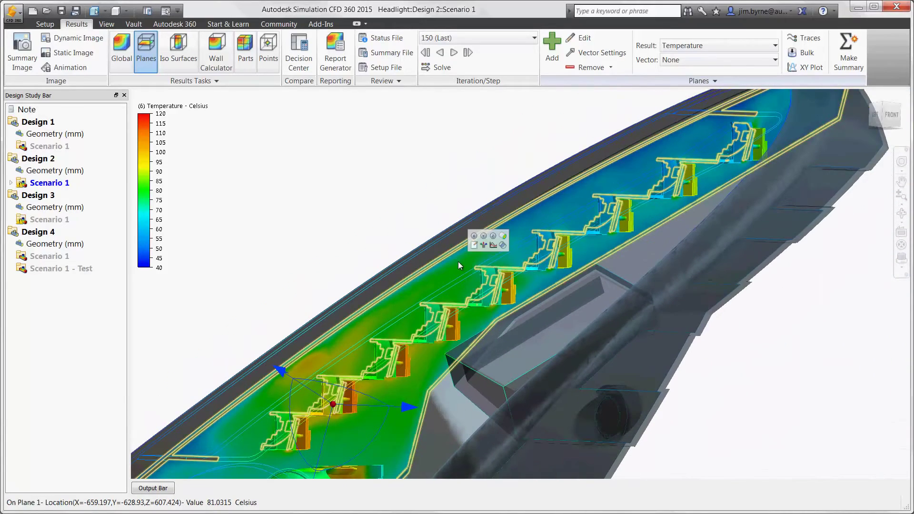
pyautogui.click(493, 245)
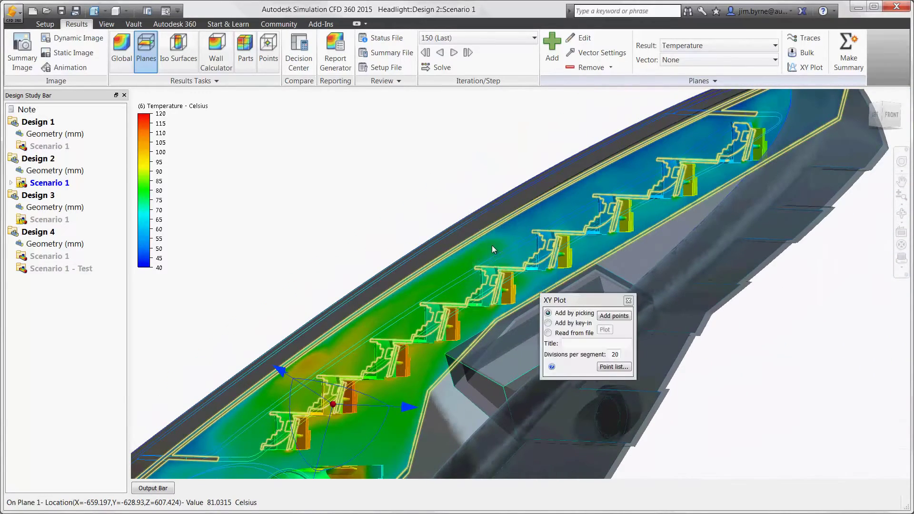
pyautogui.click(604, 316)
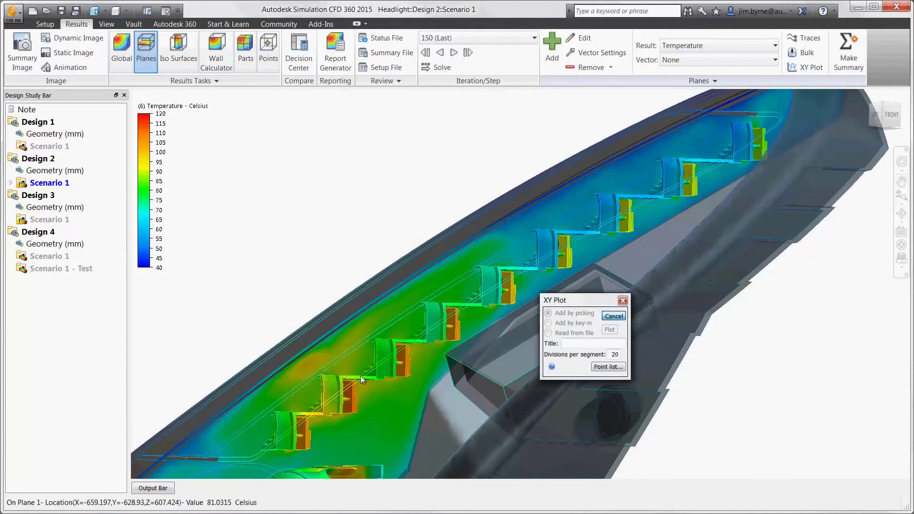
pyautogui.click(193, 444)
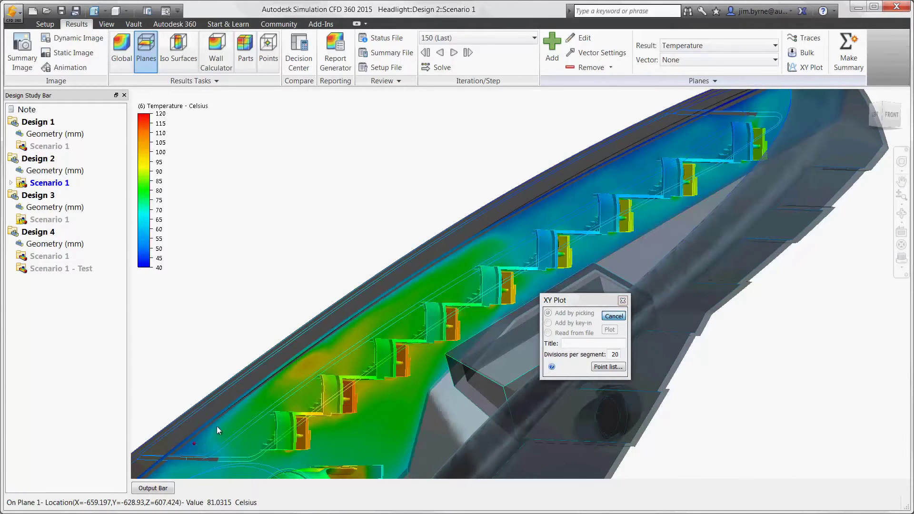
pyautogui.click(282, 378)
pyautogui.click(344, 334)
pyautogui.click(494, 236)
pyautogui.click(573, 194)
pyautogui.click(651, 148)
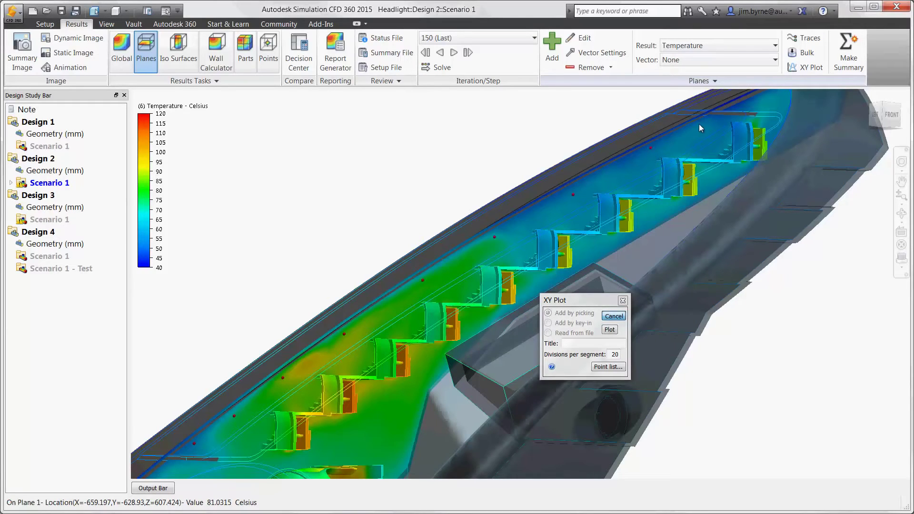
pyautogui.click(699, 125)
pyautogui.click(611, 329)
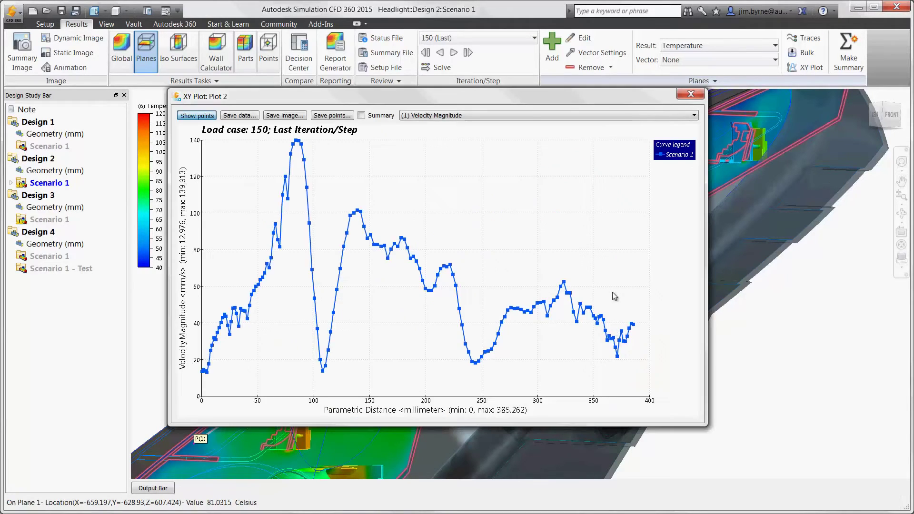
# Step: Switch the XY plot to Temperature, toggle its summary and close the plot
pyautogui.click(544, 116)
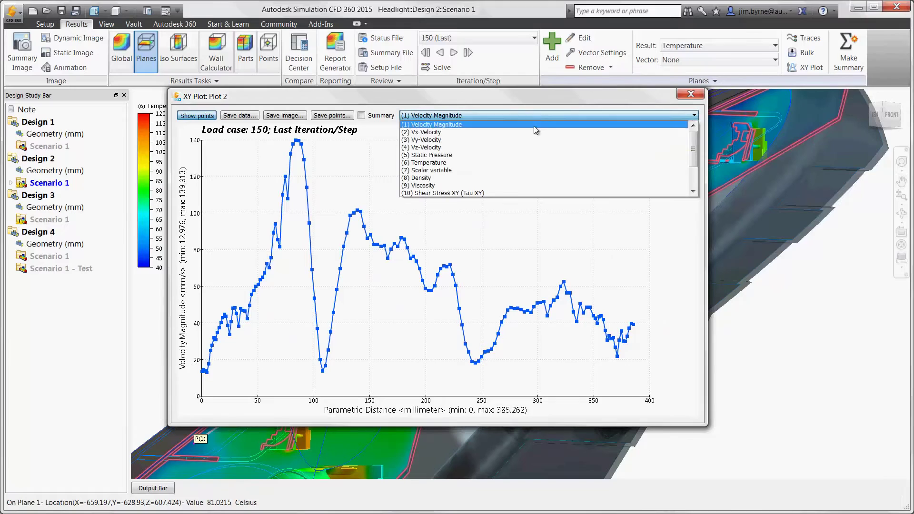
pyautogui.click(519, 163)
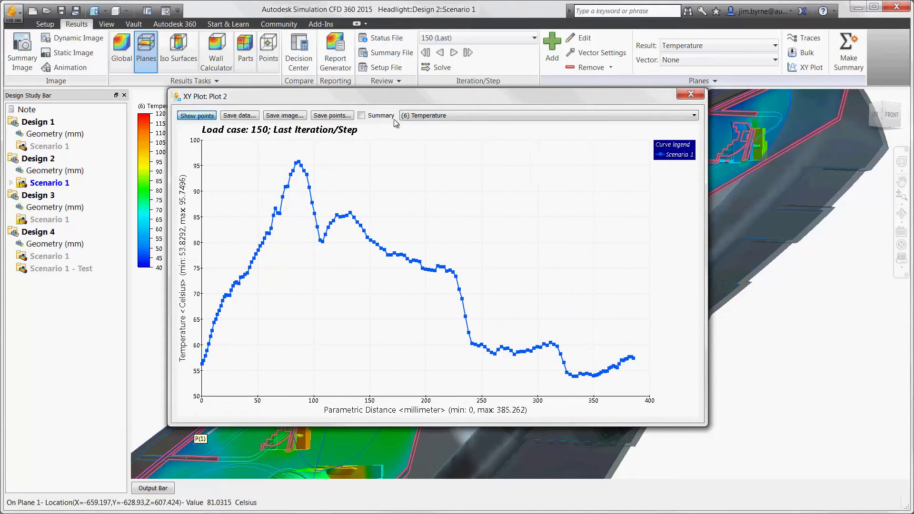
pyautogui.click(364, 116)
pyautogui.click(690, 94)
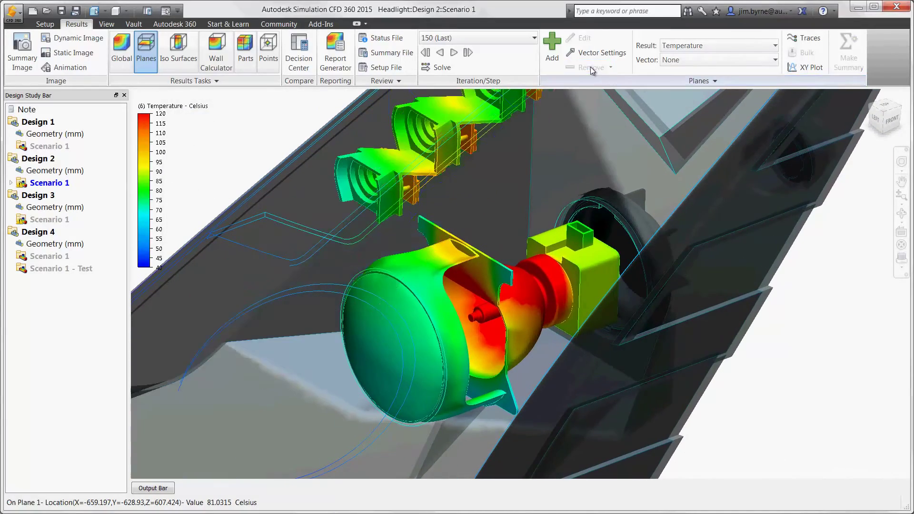
# Step: Add another temperature results plane, orient it horizontally and move it down through the projector bulb
pyautogui.click(552, 53)
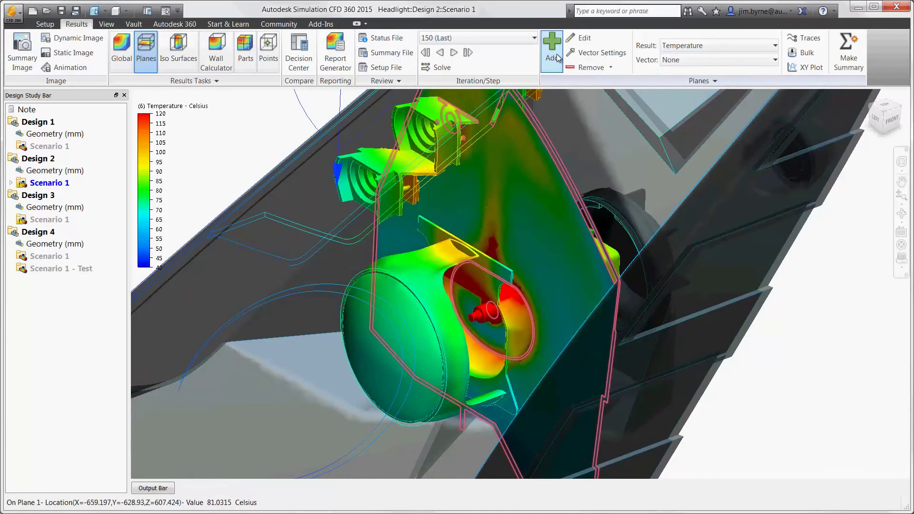
pyautogui.click(510, 167)
pyautogui.click(542, 144)
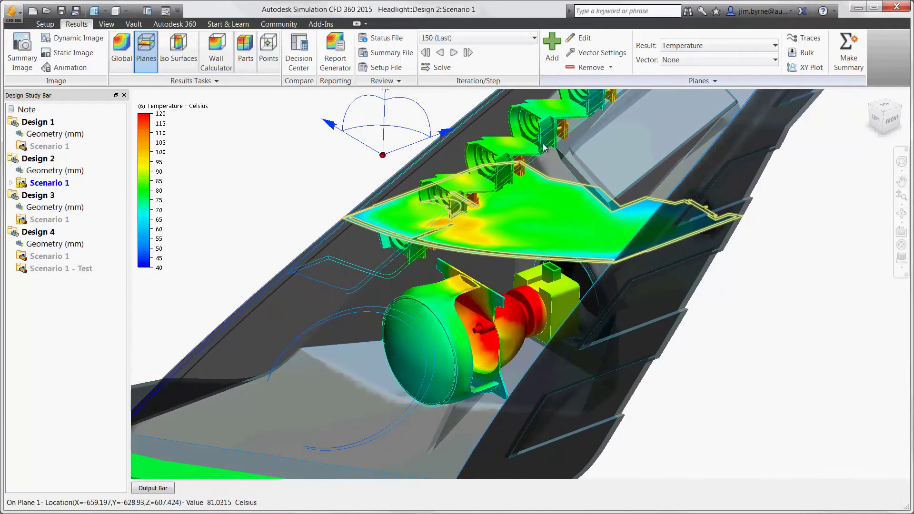
pyautogui.moveTo(376, 110); pyautogui.dragTo(388, 202)
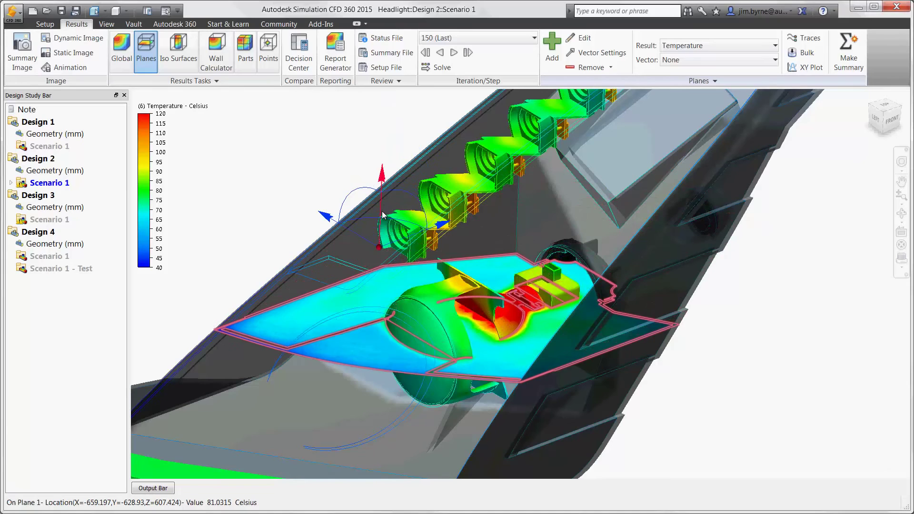
pyautogui.moveTo(384, 215); pyautogui.dragTo(389, 222)
# Step: Add a flow trace set seeded from a circular grid with 8 radial and 8 circular points beside the bulb
pyautogui.click(805, 38)
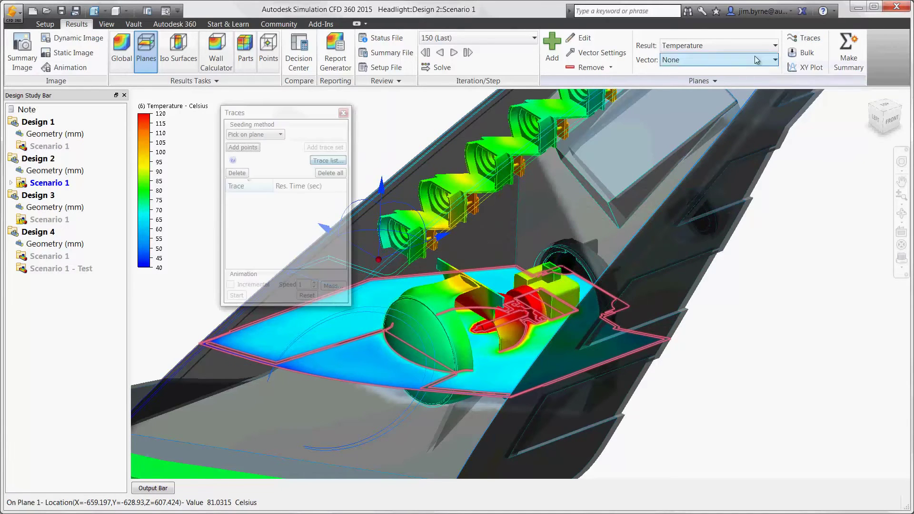
pyautogui.click(261, 134)
pyautogui.click(252, 160)
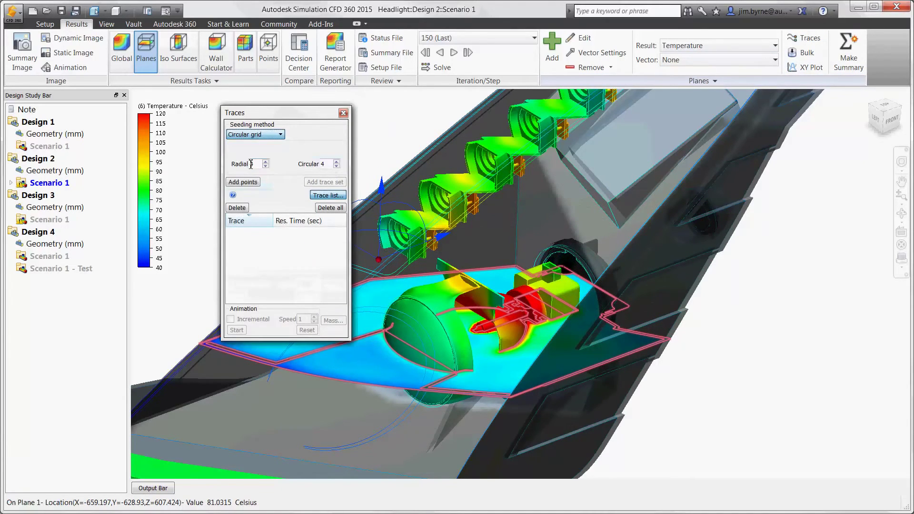
pyautogui.click(245, 183)
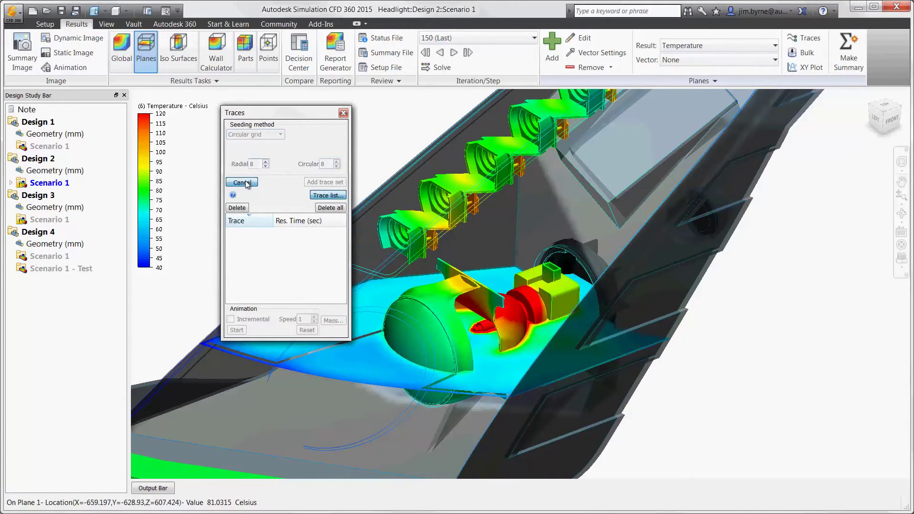
pyautogui.click(467, 333)
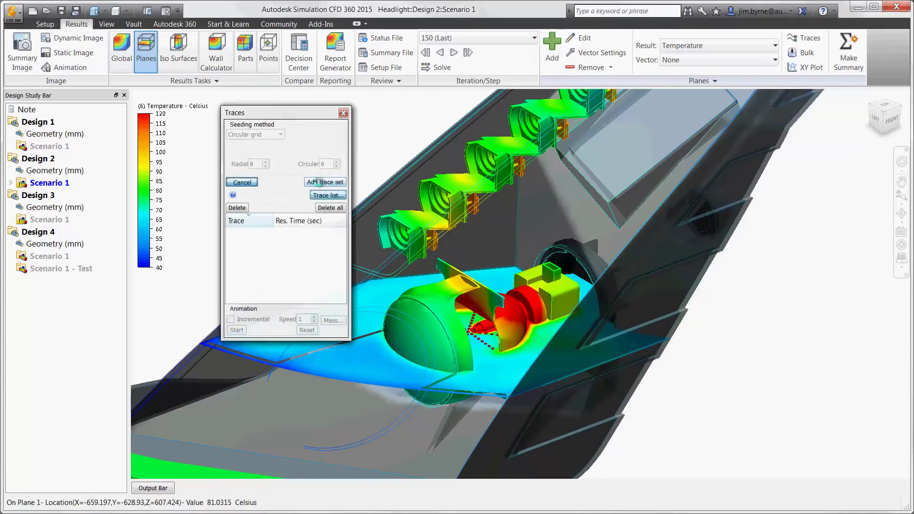
pyautogui.click(319, 182)
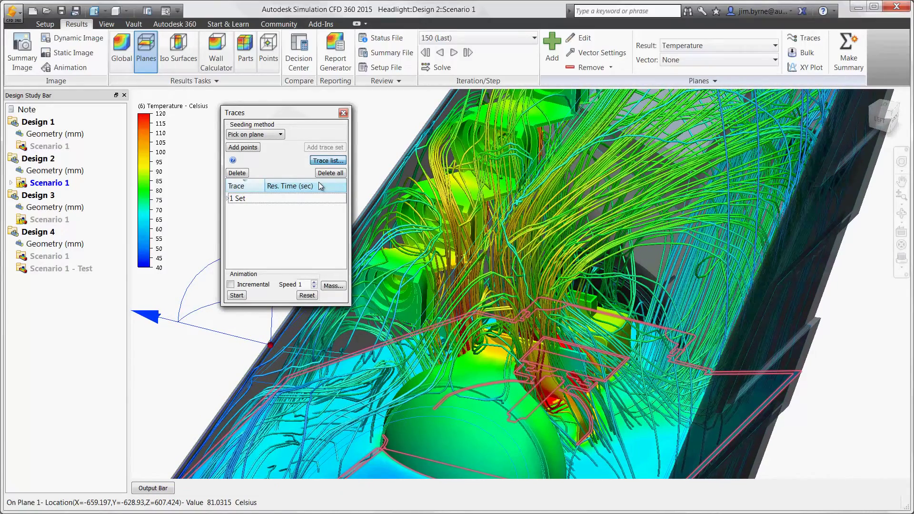
# Step: Edit the trace set's properties and set its appearance to Hidden
pyautogui.rightClick(302, 197)
pyautogui.click(324, 190)
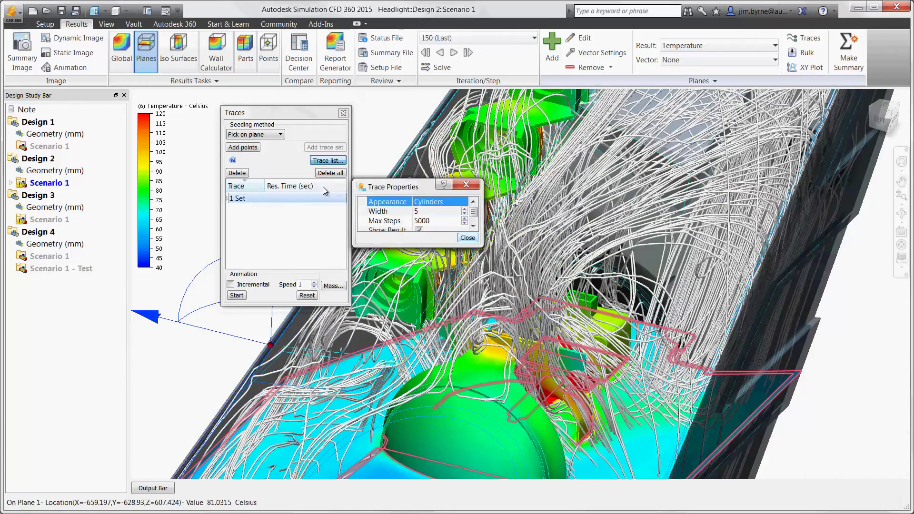
pyautogui.click(426, 204)
pyautogui.click(430, 270)
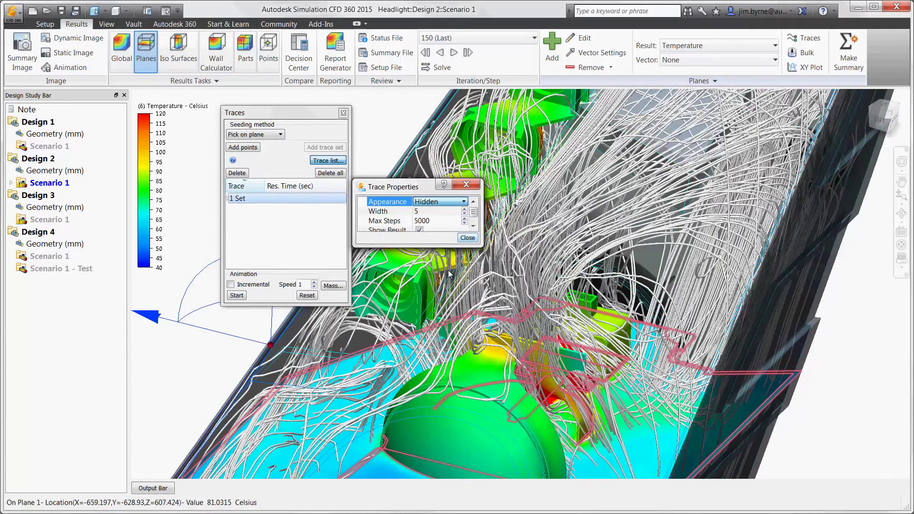
# Step: Close the trace settings and remove the horizontal temperature results plane from the headlight model
pyautogui.click(467, 238)
pyautogui.click(343, 113)
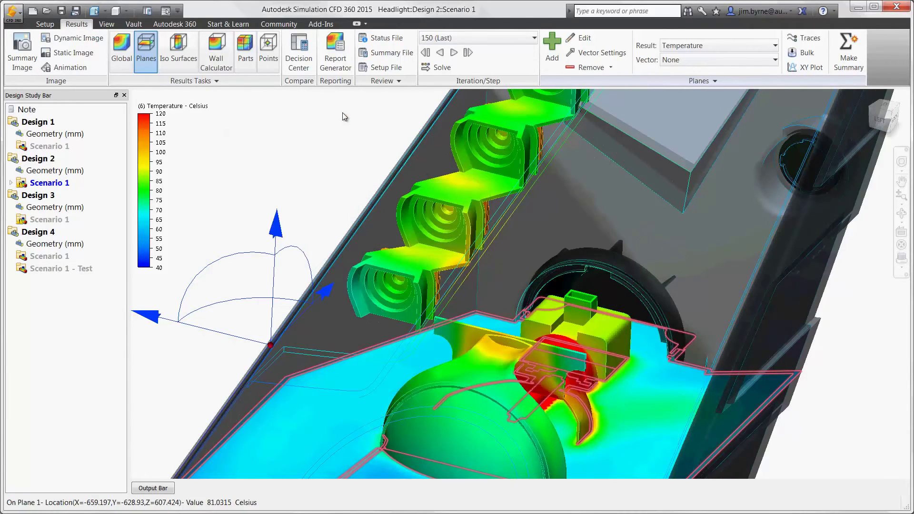
pyautogui.click(578, 68)
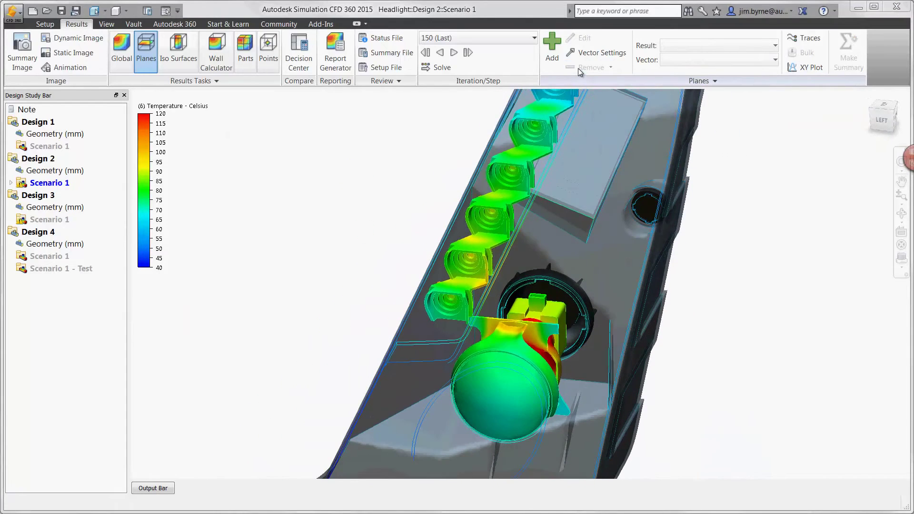
# Step: Add a temperature iso surface to the headlight results and set its value to 85 degrees Celsius
pyautogui.click(191, 59)
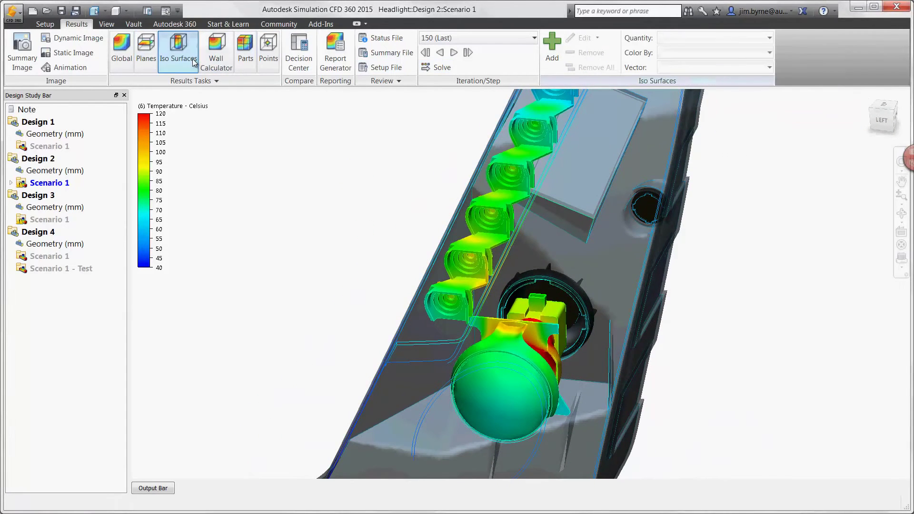
pyautogui.click(551, 45)
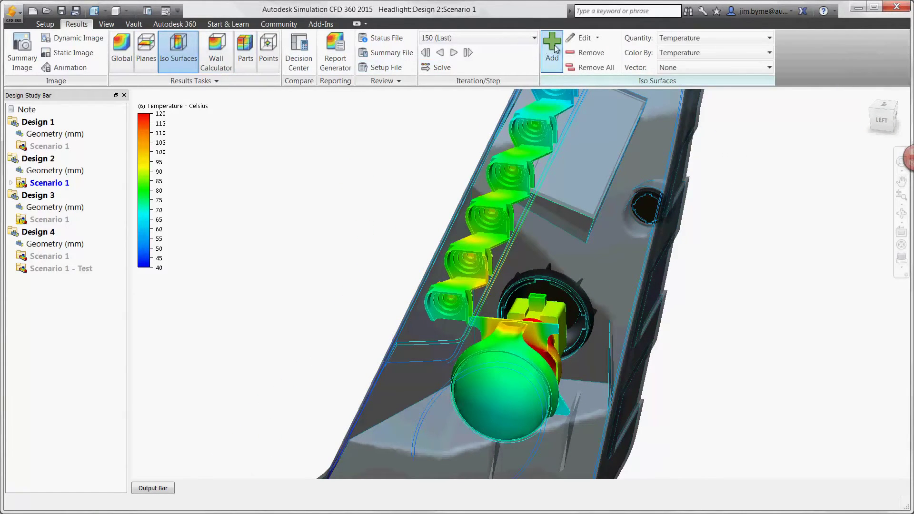
pyautogui.click(571, 38)
pyautogui.moveTo(411, 167); pyautogui.dragTo(394, 168)
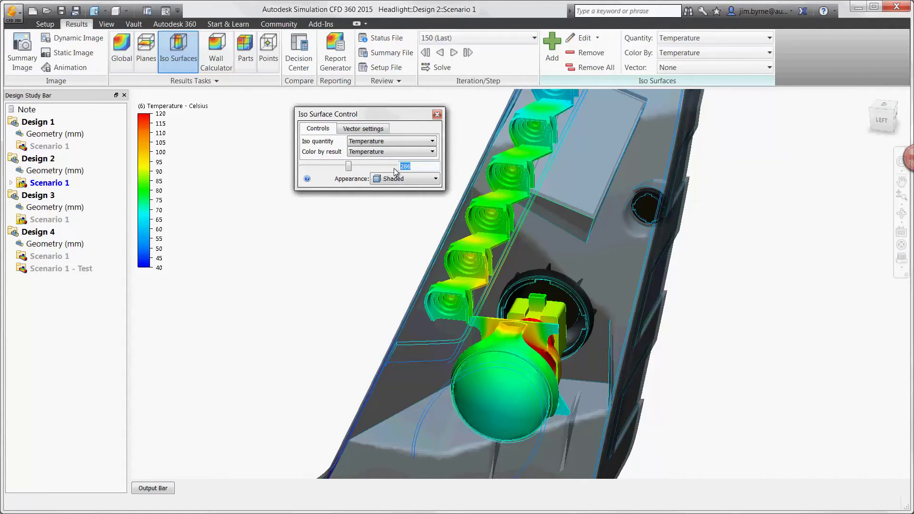
pyautogui.write('85')
pyautogui.press('Return')
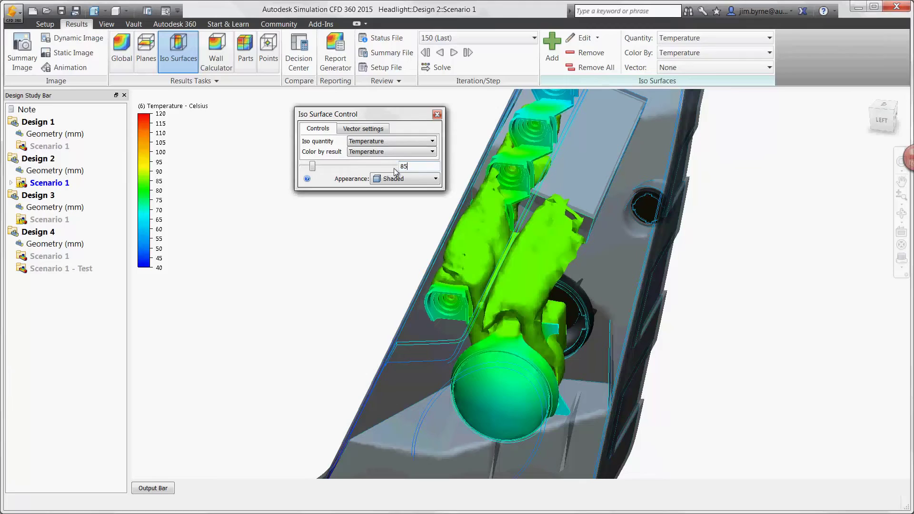
# Step: Colour the iso surface by Velocity Magnitude and set its appearance to Outline
pyautogui.click(384, 152)
pyautogui.click(380, 162)
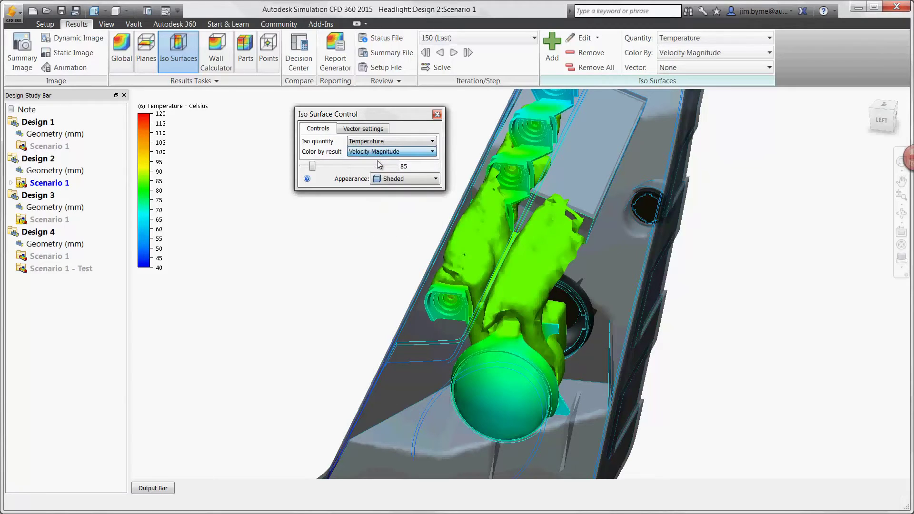
pyautogui.click(386, 179)
pyautogui.click(382, 196)
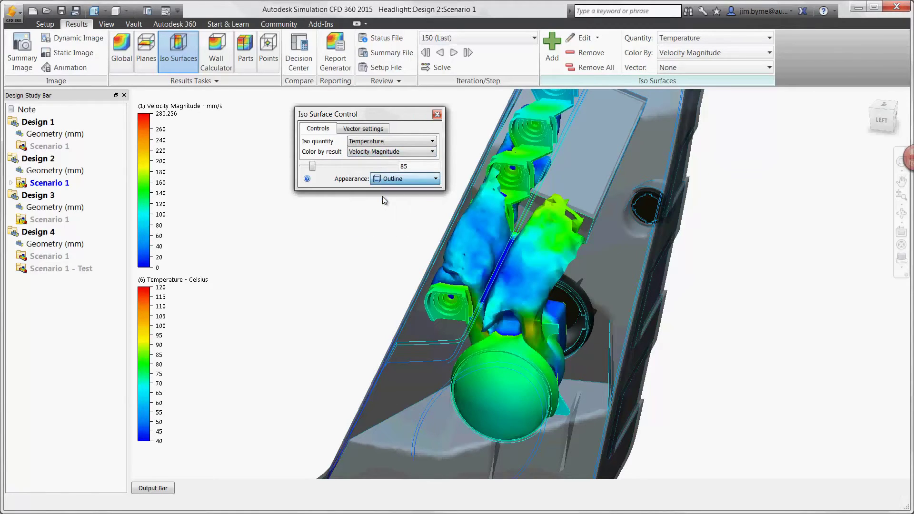
# Step: Display Velocity Vector arrows on the iso surface, close its settings and remove the iso surface
pyautogui.click(370, 130)
pyautogui.click(363, 141)
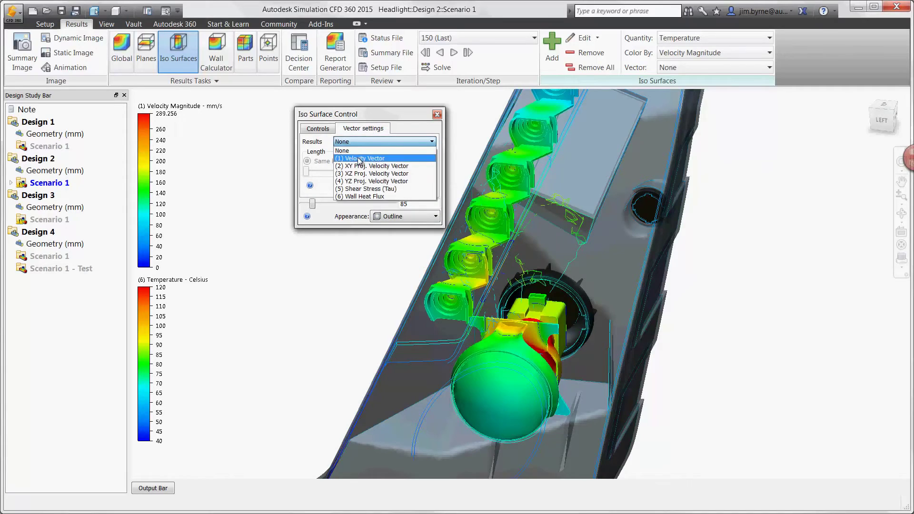
pyautogui.click(358, 157)
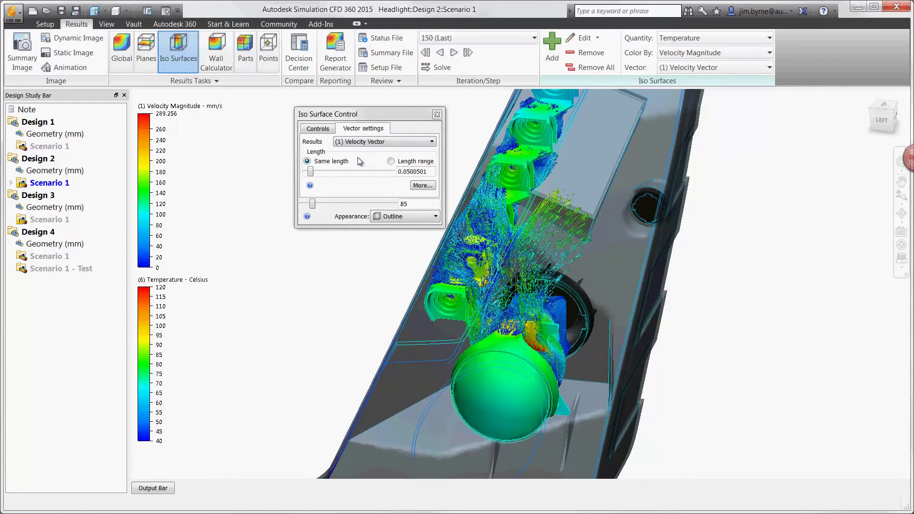
pyautogui.click(437, 114)
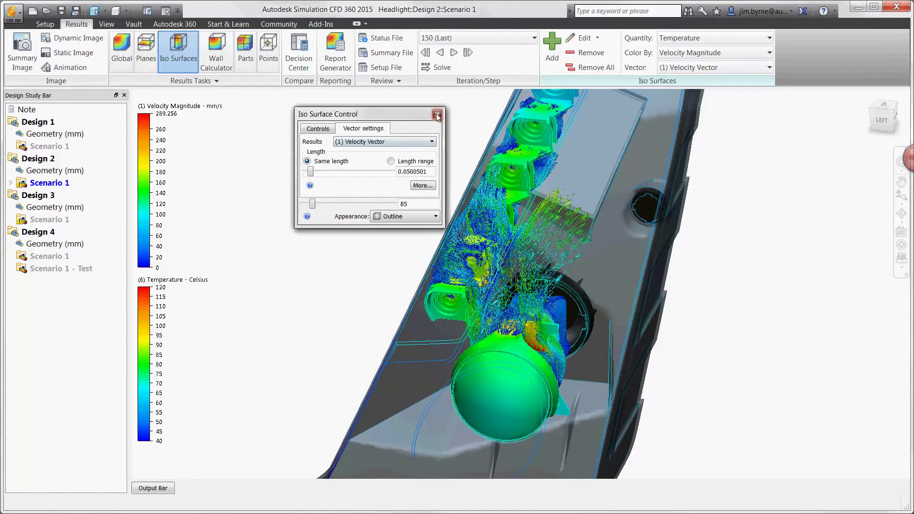
pyautogui.click(591, 52)
# Step: Open Design Comparisons in the Decision Center and step through the frames to examine how the headlight geometry differs between designs
pyautogui.click(299, 53)
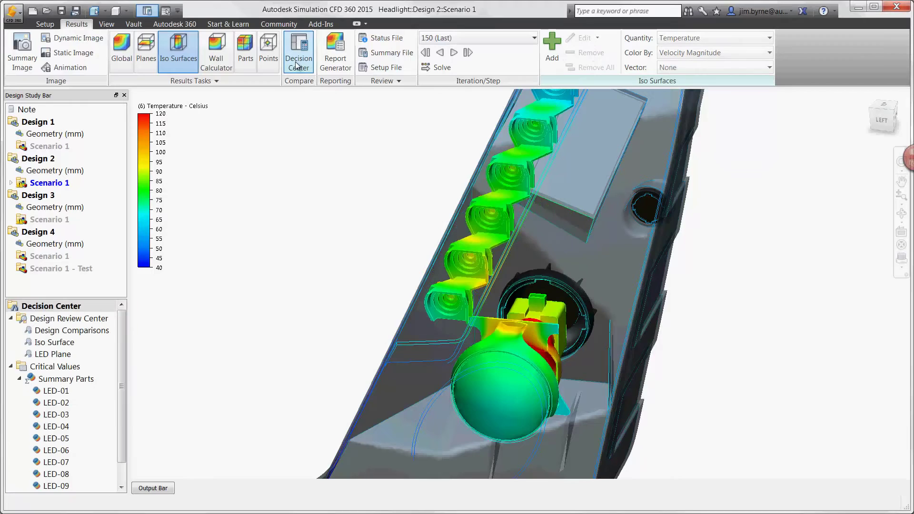
pyautogui.doubleClick(71, 330)
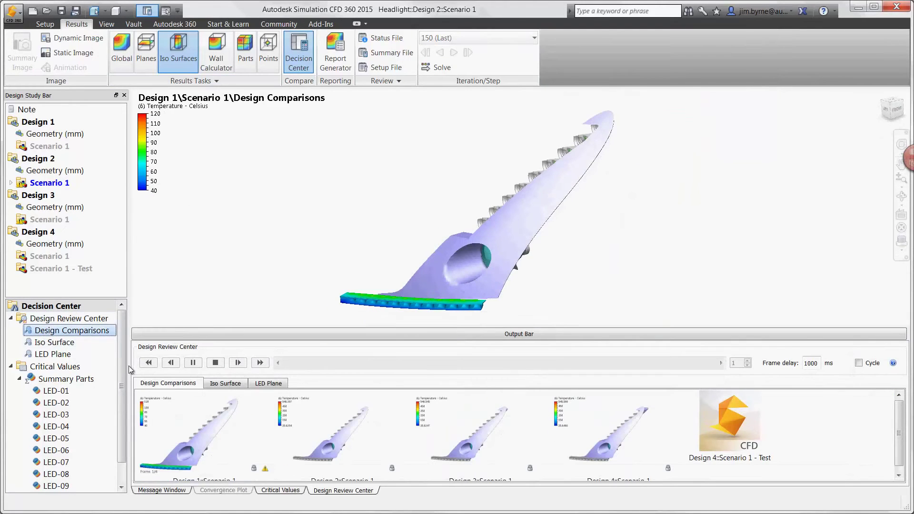
pyautogui.click(301, 421)
pyautogui.click(238, 362)
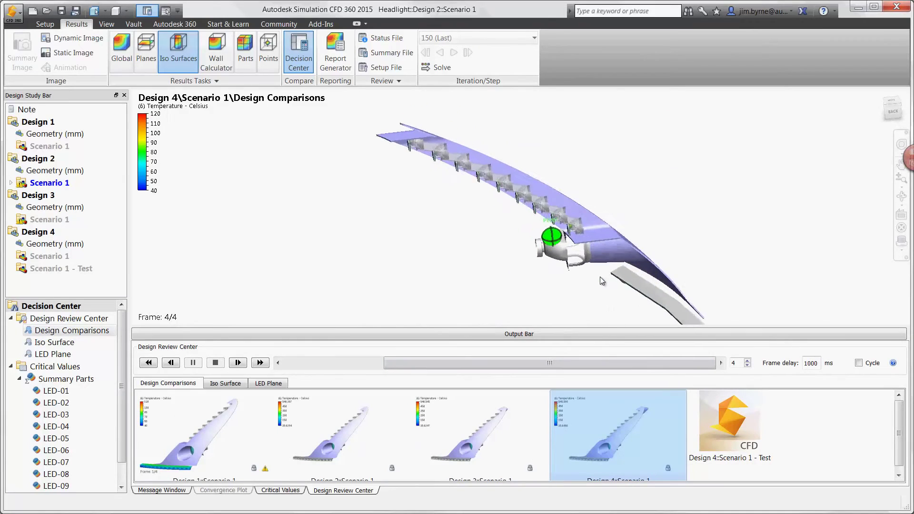
pyautogui.click(238, 362)
pyautogui.click(238, 363)
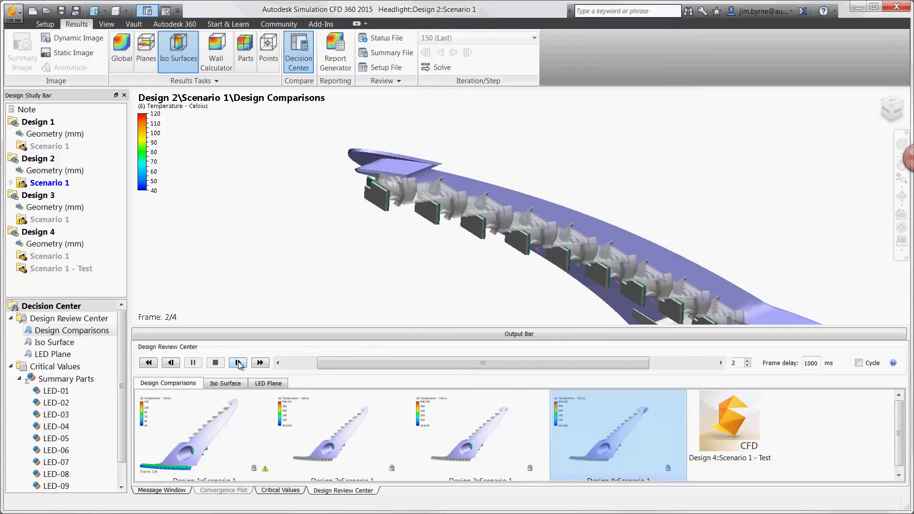
pyautogui.click(238, 363)
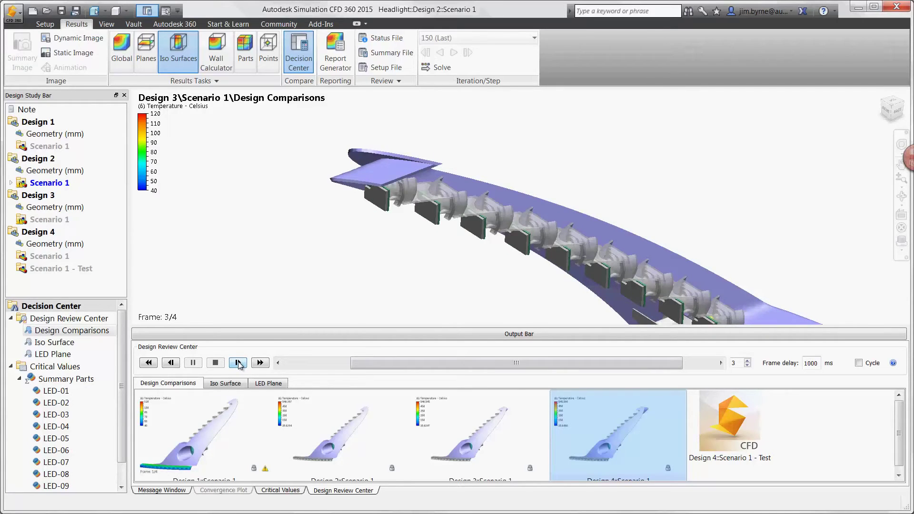
pyautogui.click(238, 363)
pyautogui.click(238, 363)
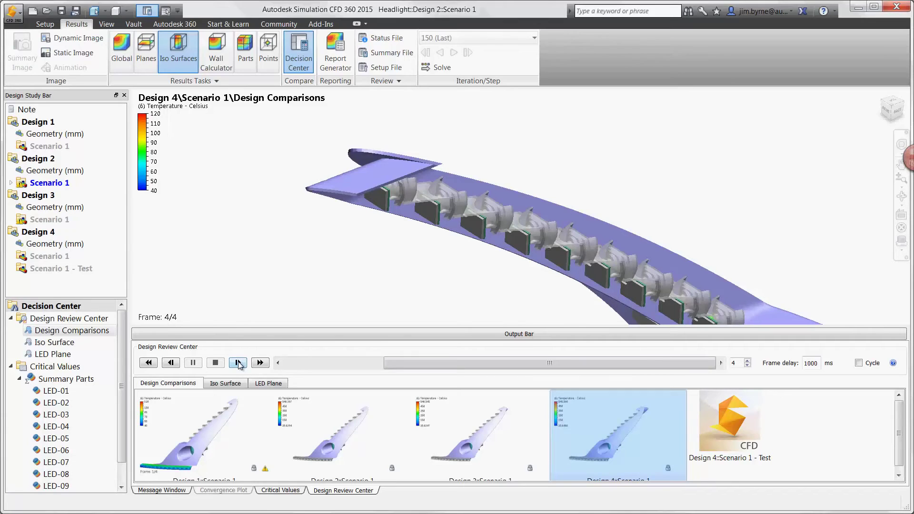
# Step: Show the LED Plane temperature results of Designs 1 to 4 side by side in four viewports, close up on the LEDs
pyautogui.click(78, 355)
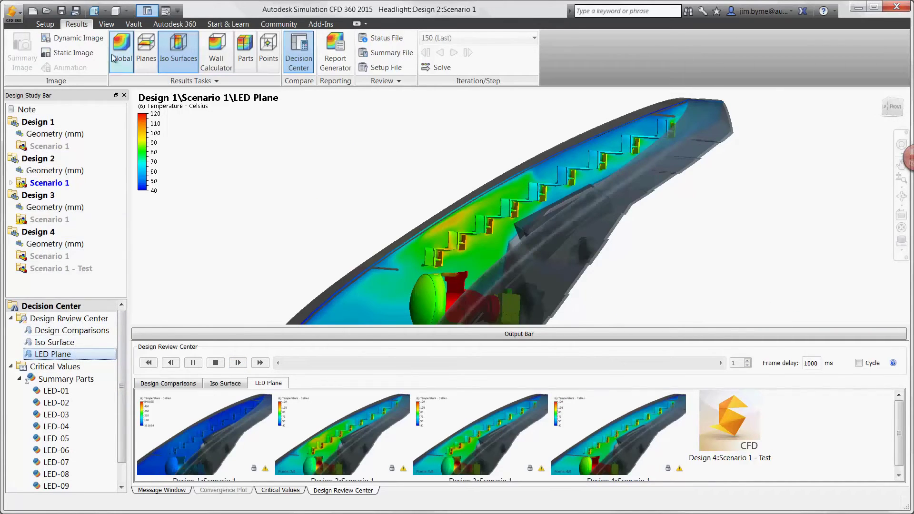
pyautogui.click(106, 24)
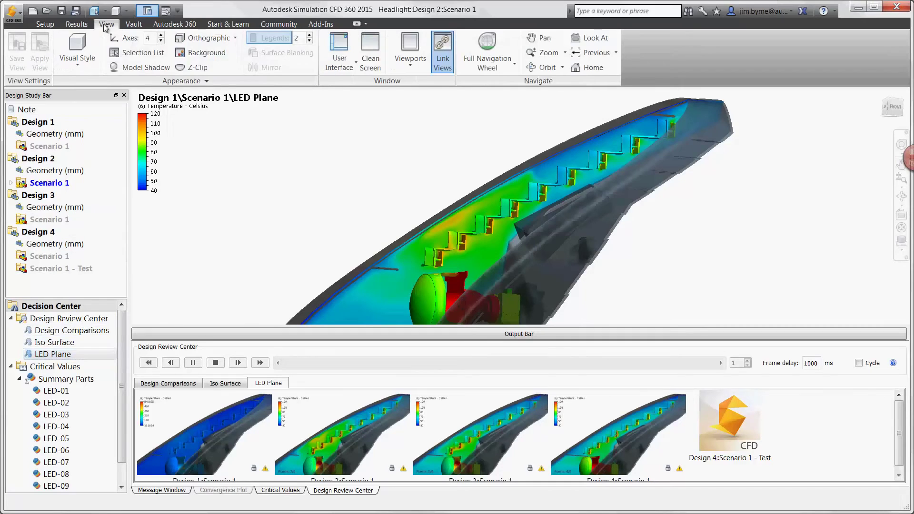
pyautogui.click(410, 61)
pyautogui.click(396, 162)
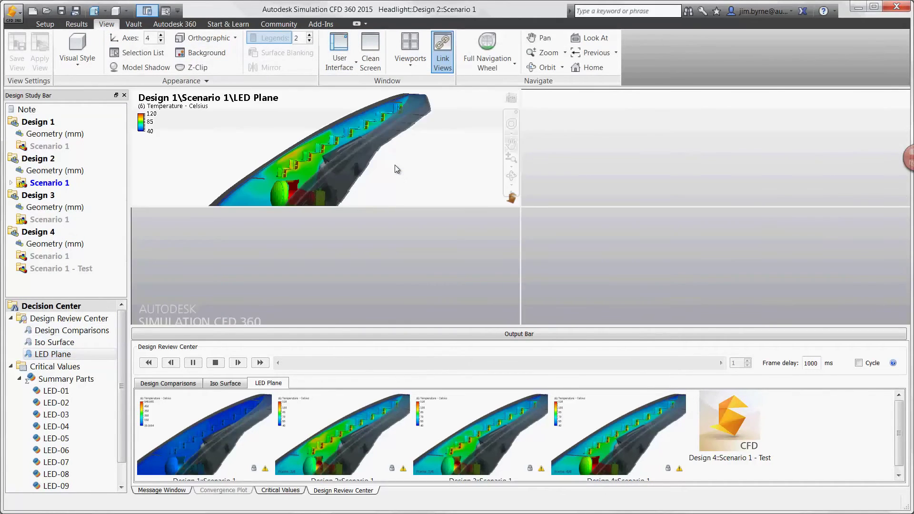
pyautogui.moveTo(362, 431); pyautogui.dragTo(596, 135)
pyautogui.moveTo(487, 391); pyautogui.dragTo(286, 279)
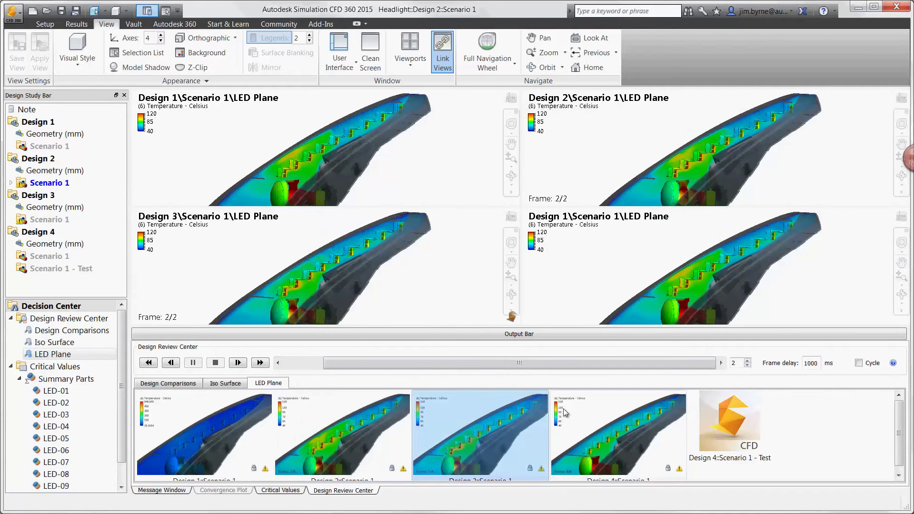
pyautogui.moveTo(619, 434); pyautogui.dragTo(604, 286)
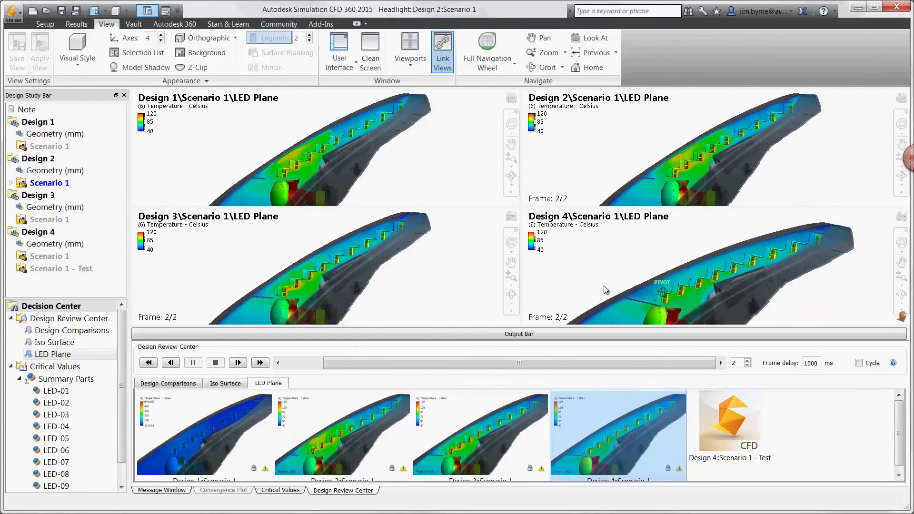
pyautogui.scroll(5, 604, 286)
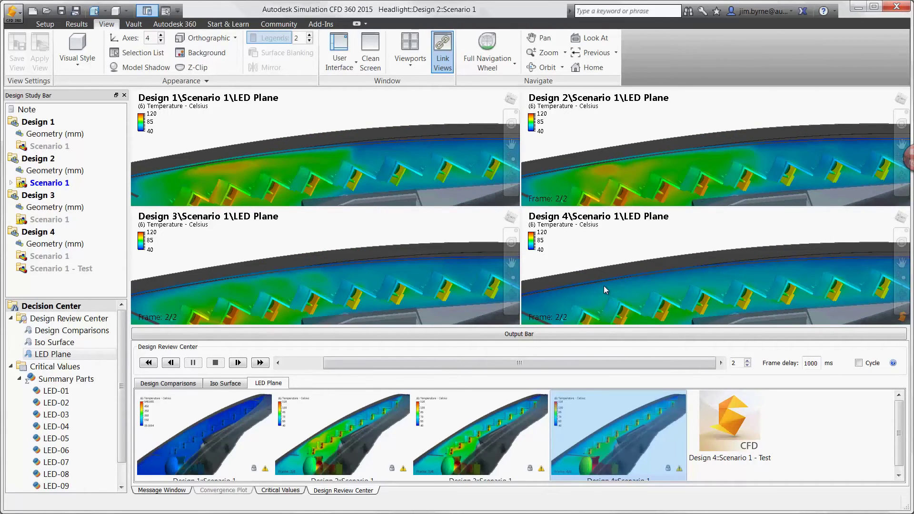
# Step: Return to a single viewport and review the Iso Surface comparison across the designs
pyautogui.click(411, 71)
pyautogui.click(405, 84)
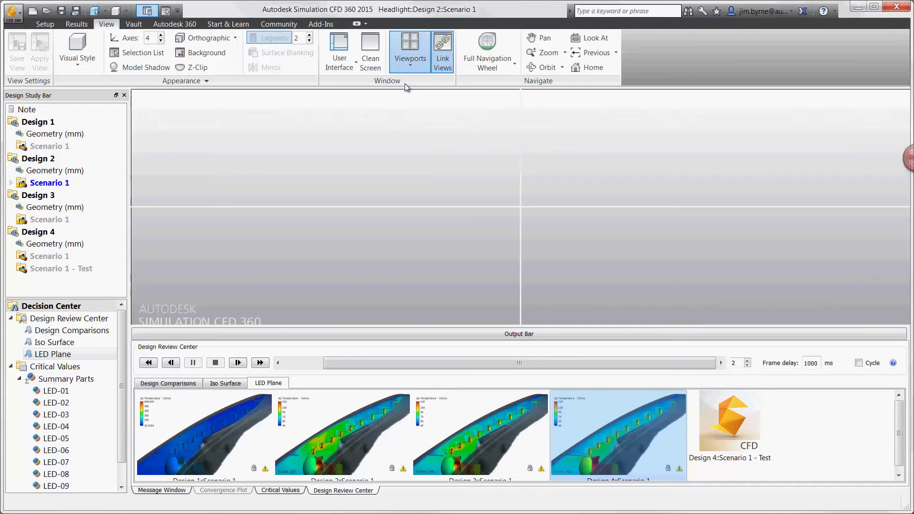
pyautogui.doubleClick(72, 342)
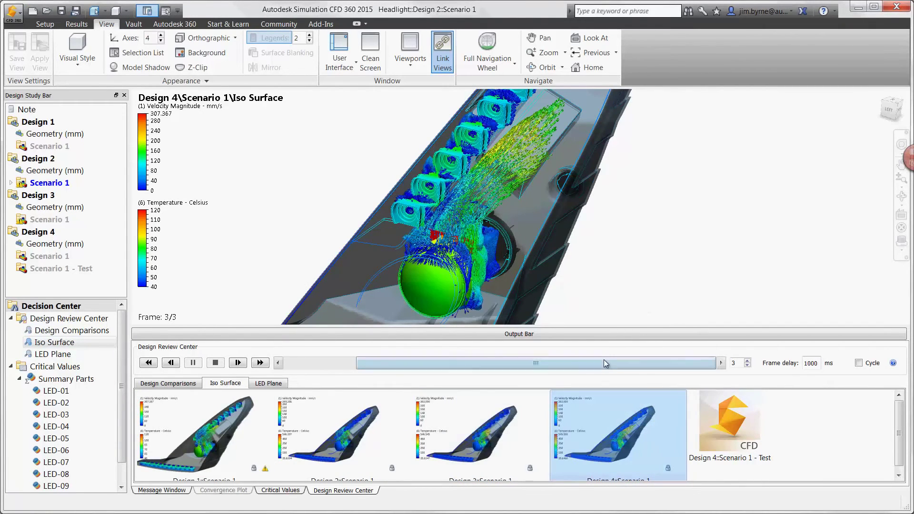
pyautogui.moveTo(592, 364)
pyautogui.mouseDown()
pyautogui.moveTo(542, 364)
pyautogui.moveTo(594, 367)
pyautogui.mouseUp()
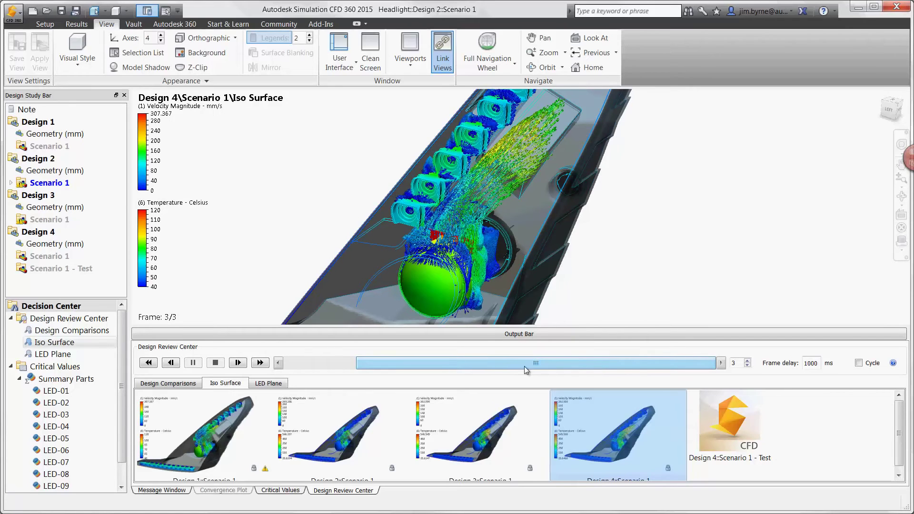
# Step: Plot LED-01's Board Temp, Junction Temp and Case Temp from the Summary Parts critical values, review the bar charts and close them
pyautogui.click(74, 381)
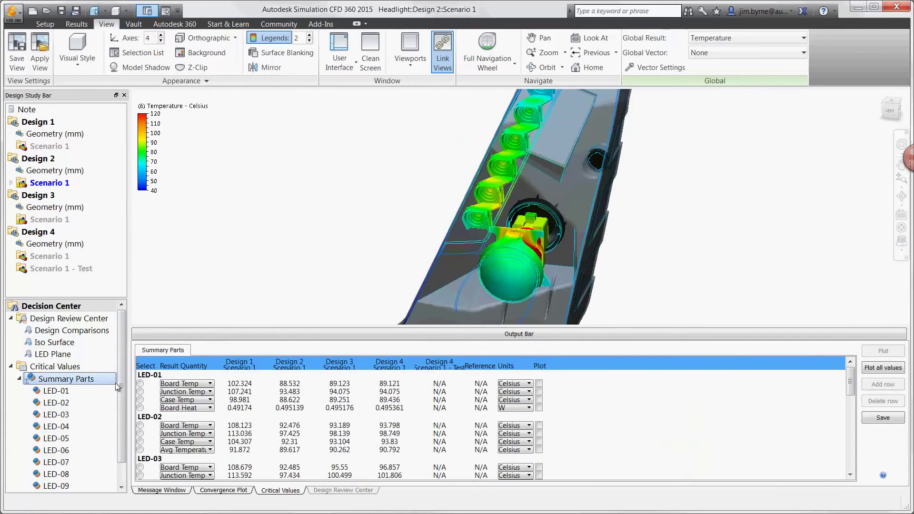
pyautogui.click(539, 383)
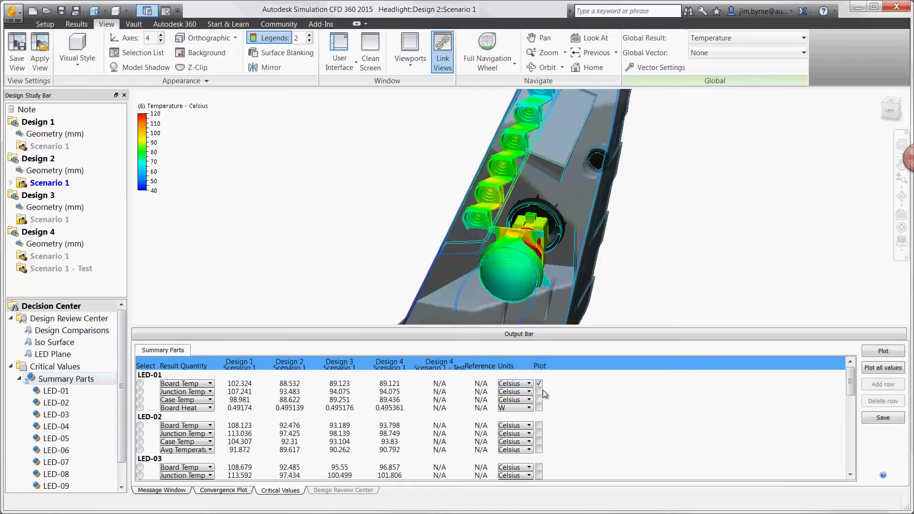
pyautogui.click(539, 391)
pyautogui.click(539, 399)
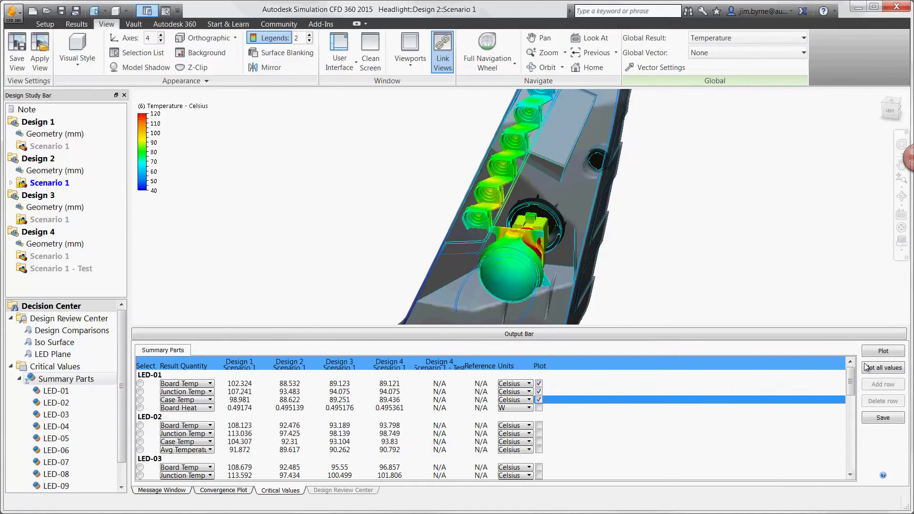
pyautogui.click(884, 350)
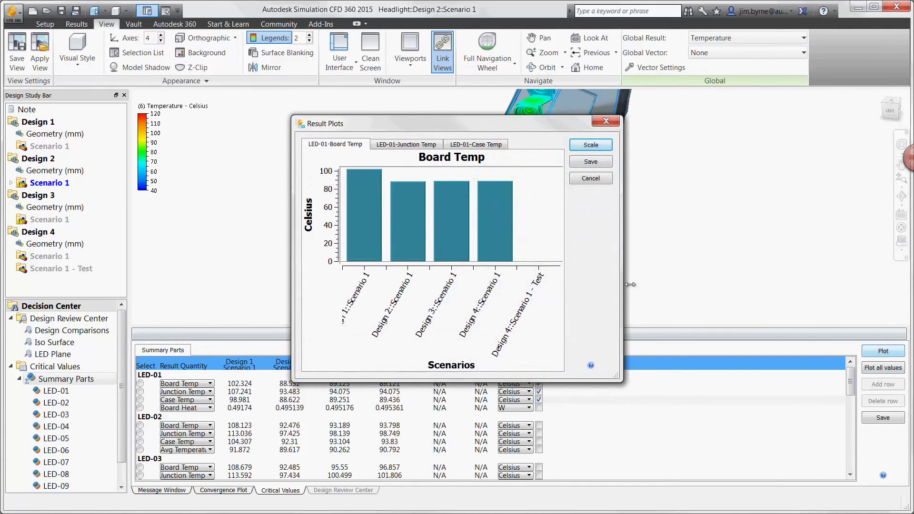
pyautogui.click(401, 145)
pyautogui.click(465, 147)
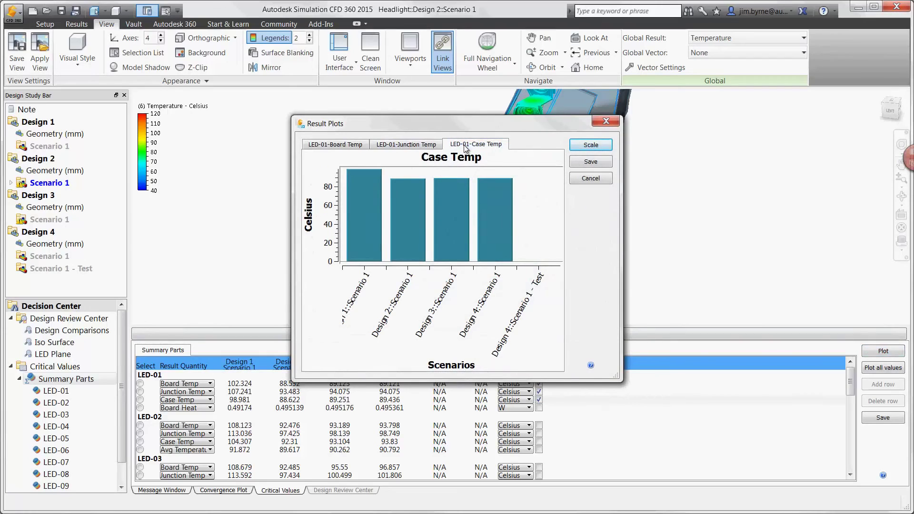
pyautogui.click(590, 179)
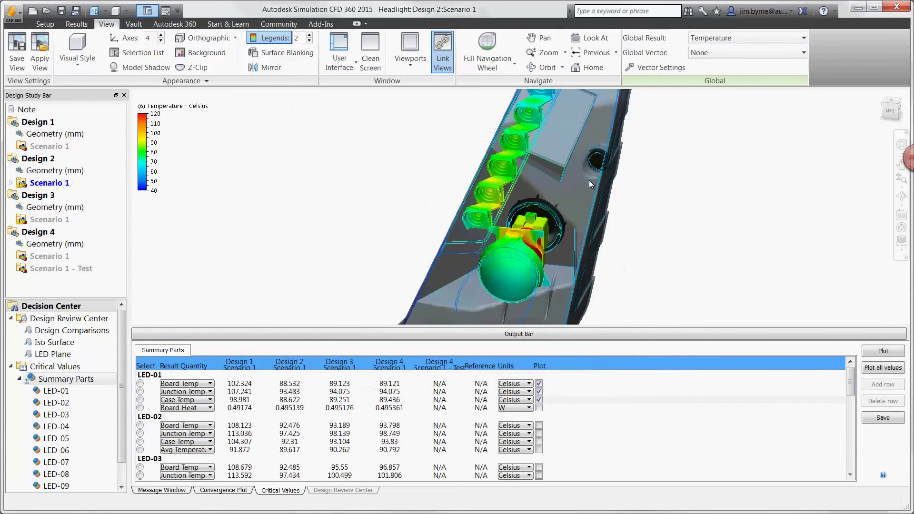
# Step: Save the critical values summary as LED.csv and open the Plot 1 summary XY plot comparing the designs
pyautogui.click(876, 416)
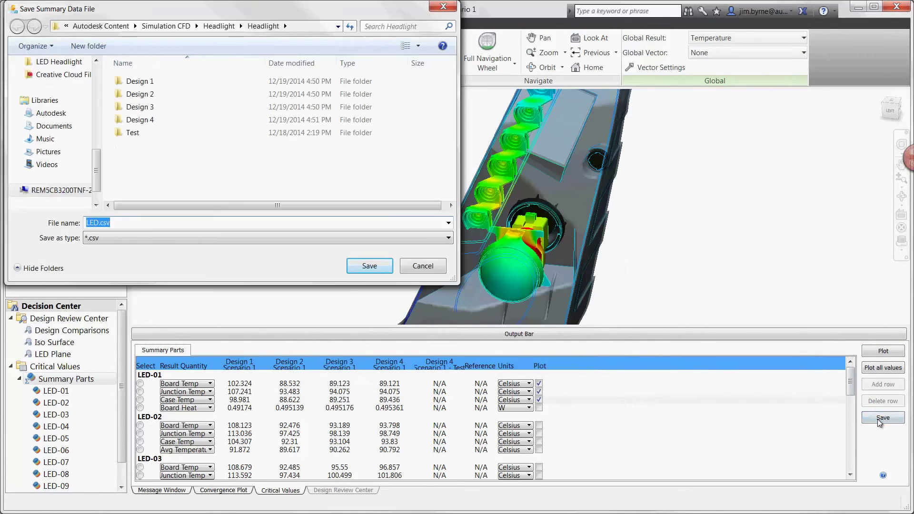
pyautogui.click(359, 266)
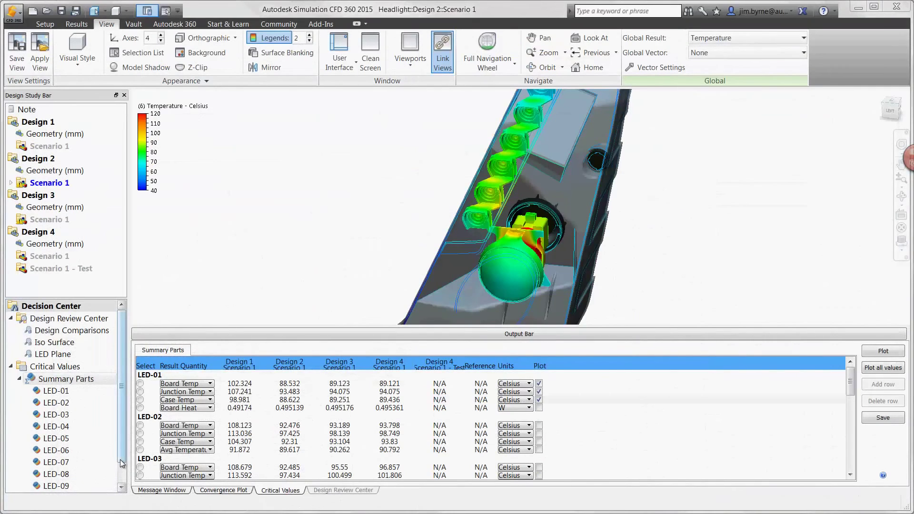
pyautogui.scroll(-1, 122, 463)
pyautogui.doubleClick(56, 485)
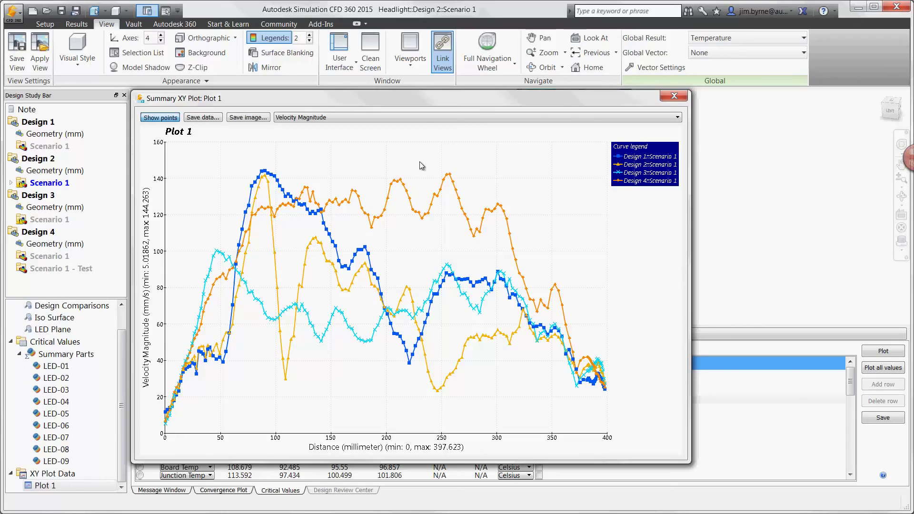
# Step: Switch the Plot 1 summary XY plot to Temperature to compare the four designs, and close the plot window
pyautogui.click(415, 116)
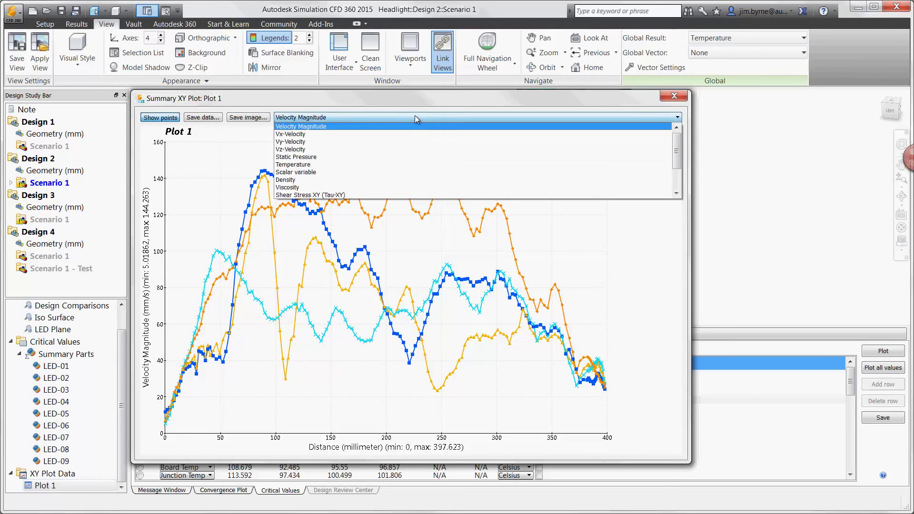
pyautogui.click(388, 165)
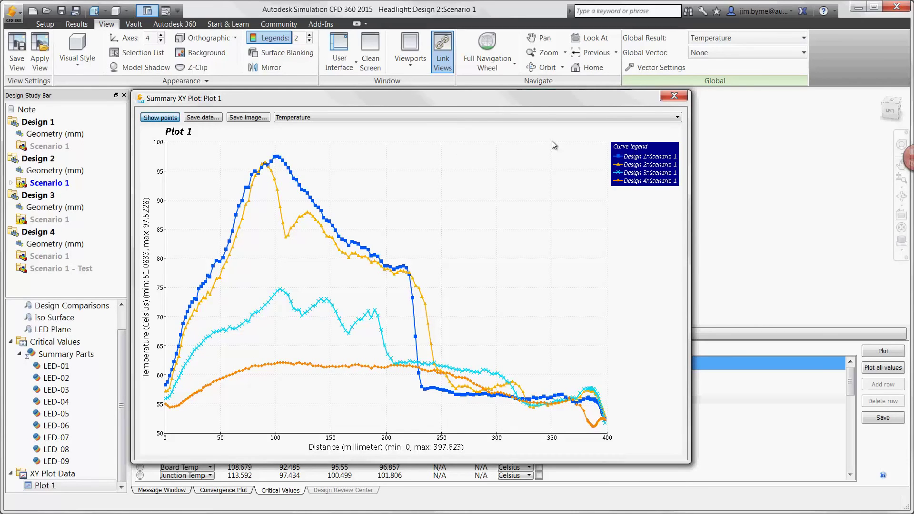
pyautogui.click(672, 98)
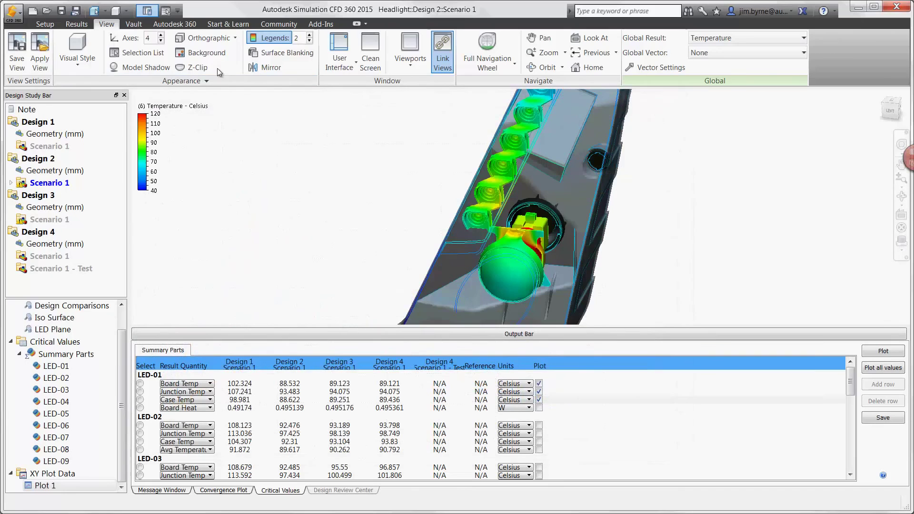
# Step: Generate the Headlight simulation report with the existing cover page and company settings
pyautogui.click(77, 24)
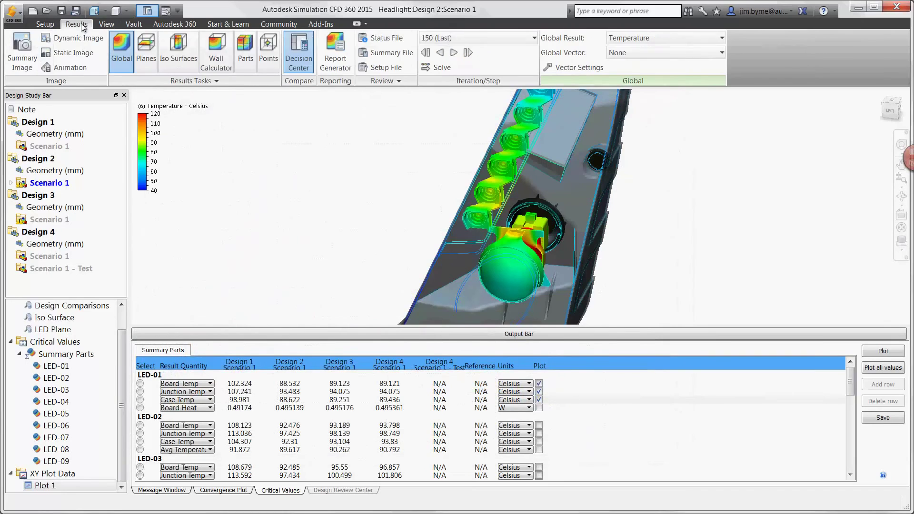
pyautogui.click(329, 55)
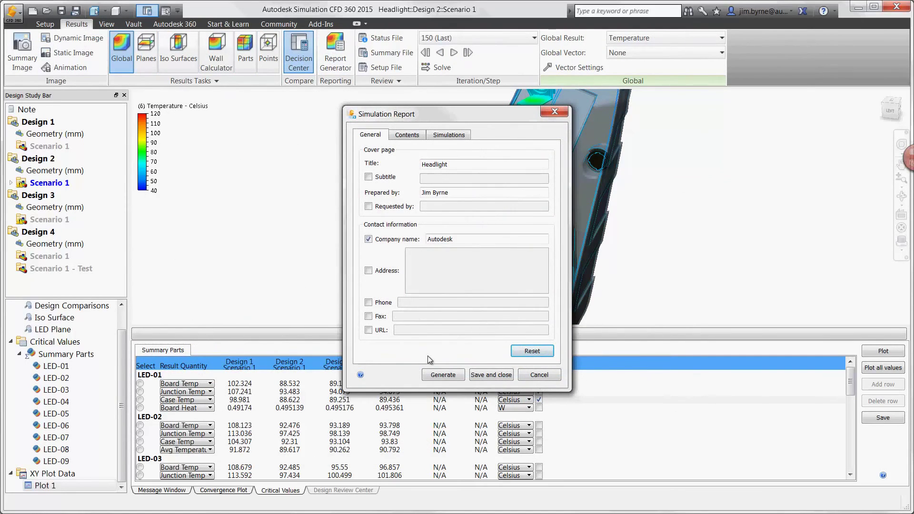
pyautogui.click(438, 374)
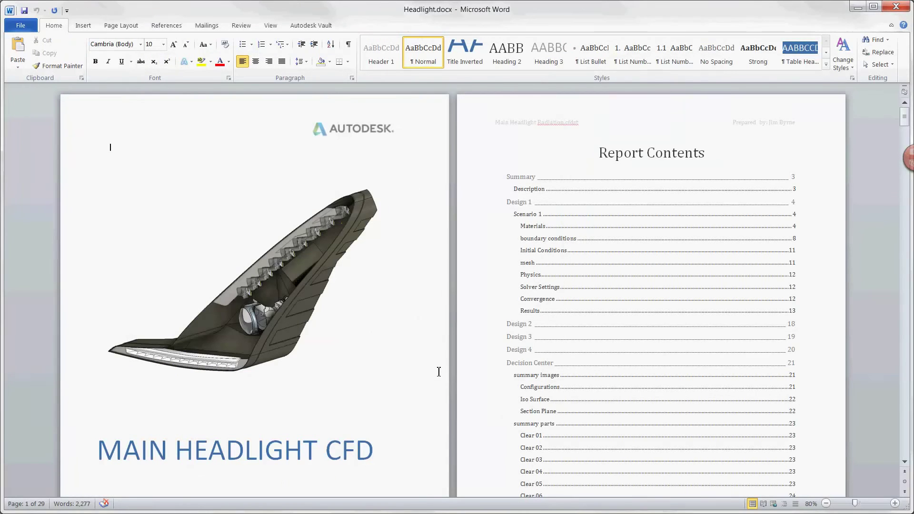
# Step: Review the generated Headlight.docx report in Word, from the contents through materials, physics and results to the summary plots
pyautogui.scroll(-20, 438, 372)
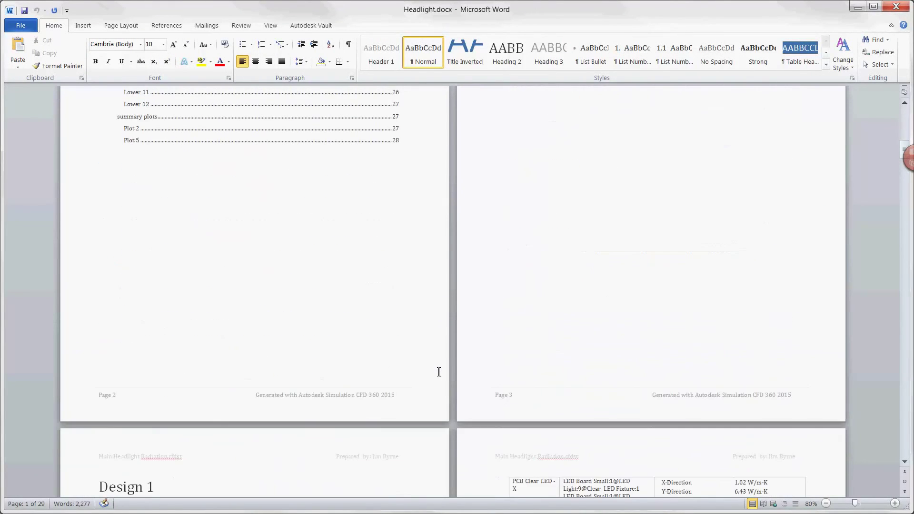
pyautogui.scroll(-20, 438, 372)
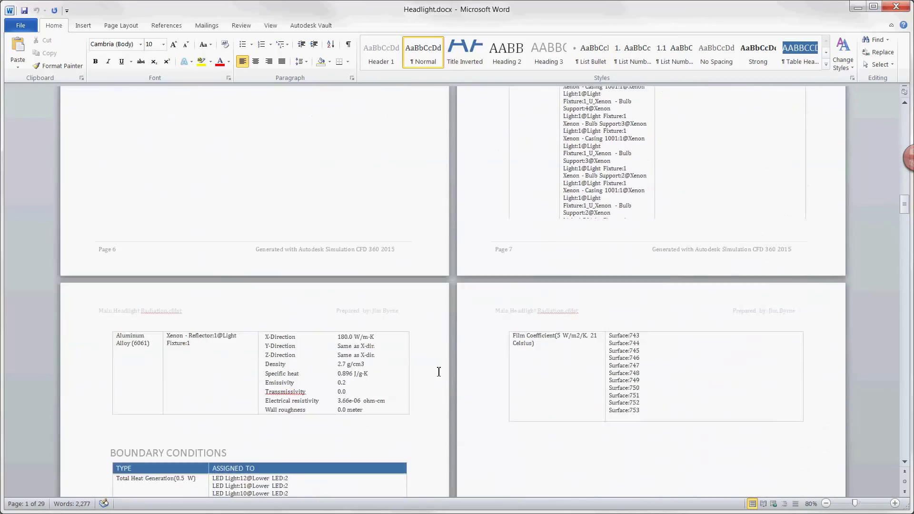
pyautogui.scroll(-20, 439, 372)
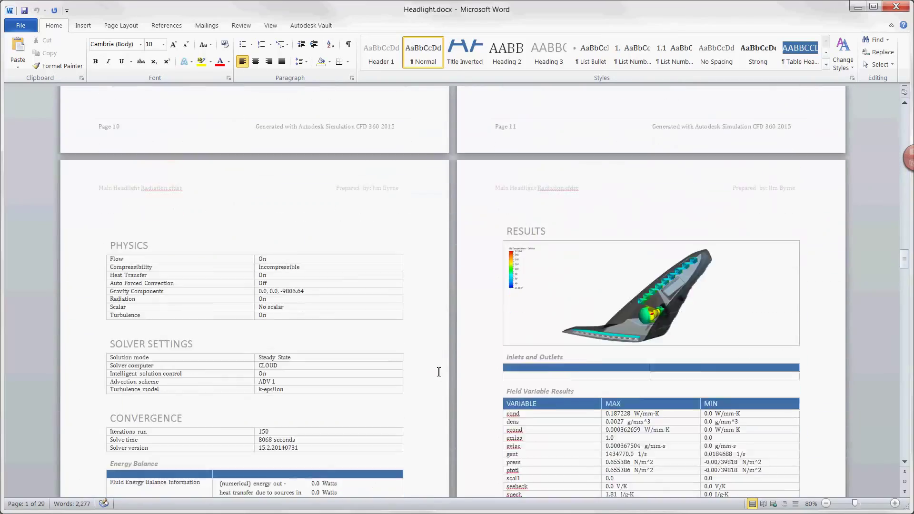
pyautogui.scroll(-20, 439, 372)
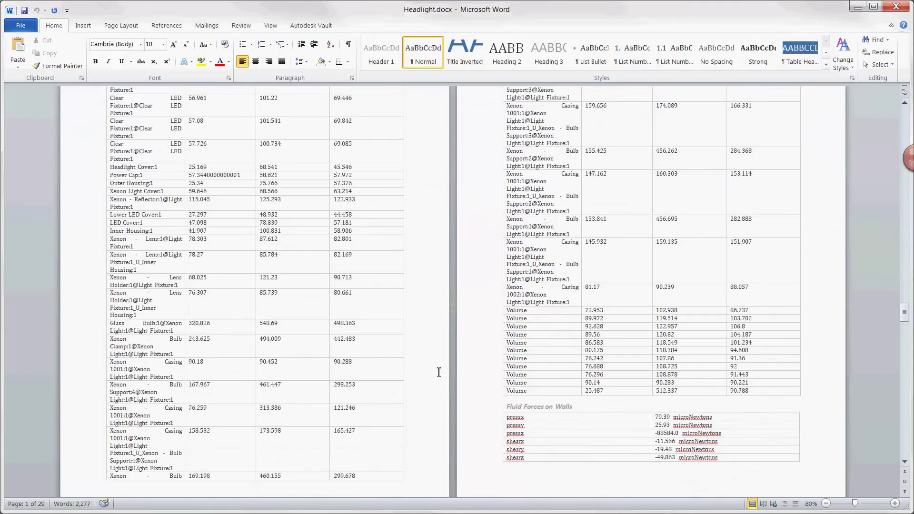
pyautogui.scroll(-20, 438, 371)
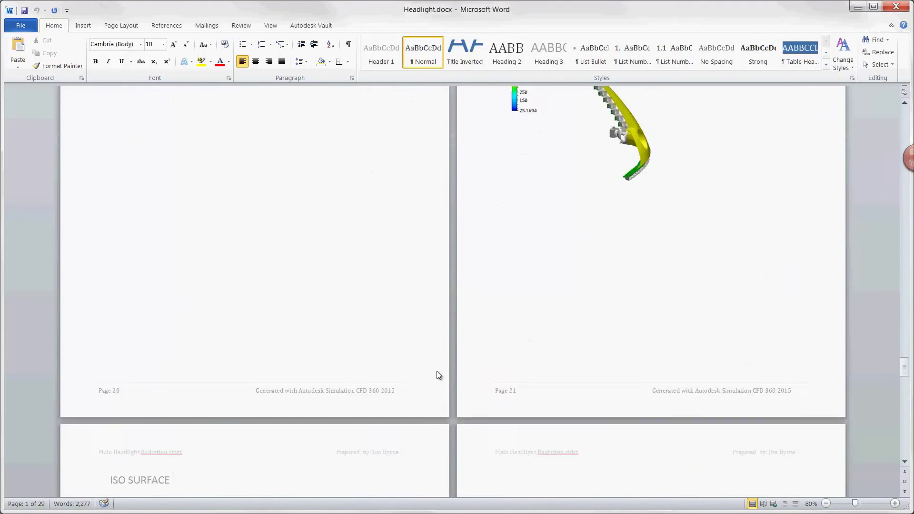
pyautogui.scroll(-20, 439, 374)
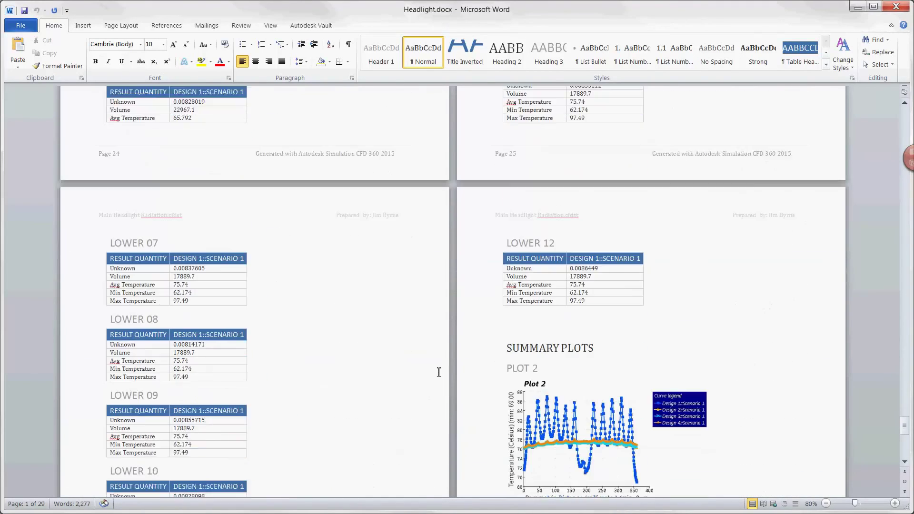
pyautogui.scroll(-15, 438, 372)
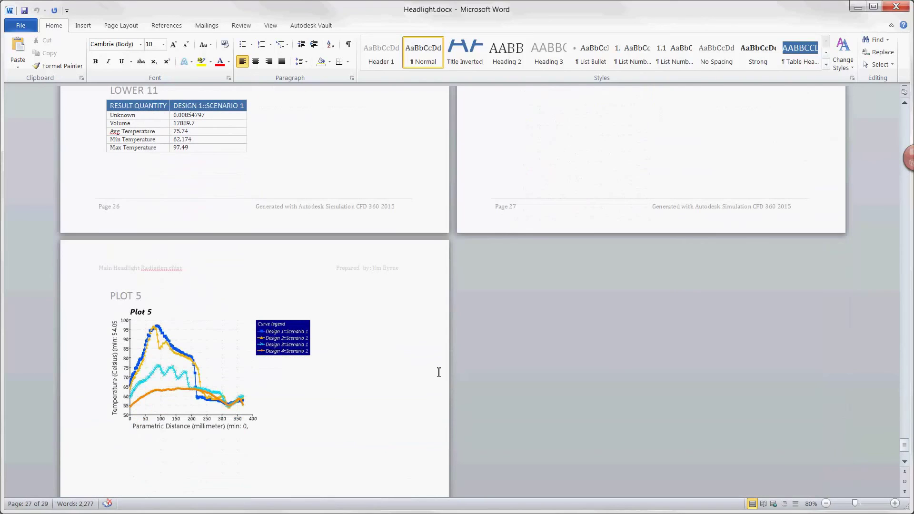